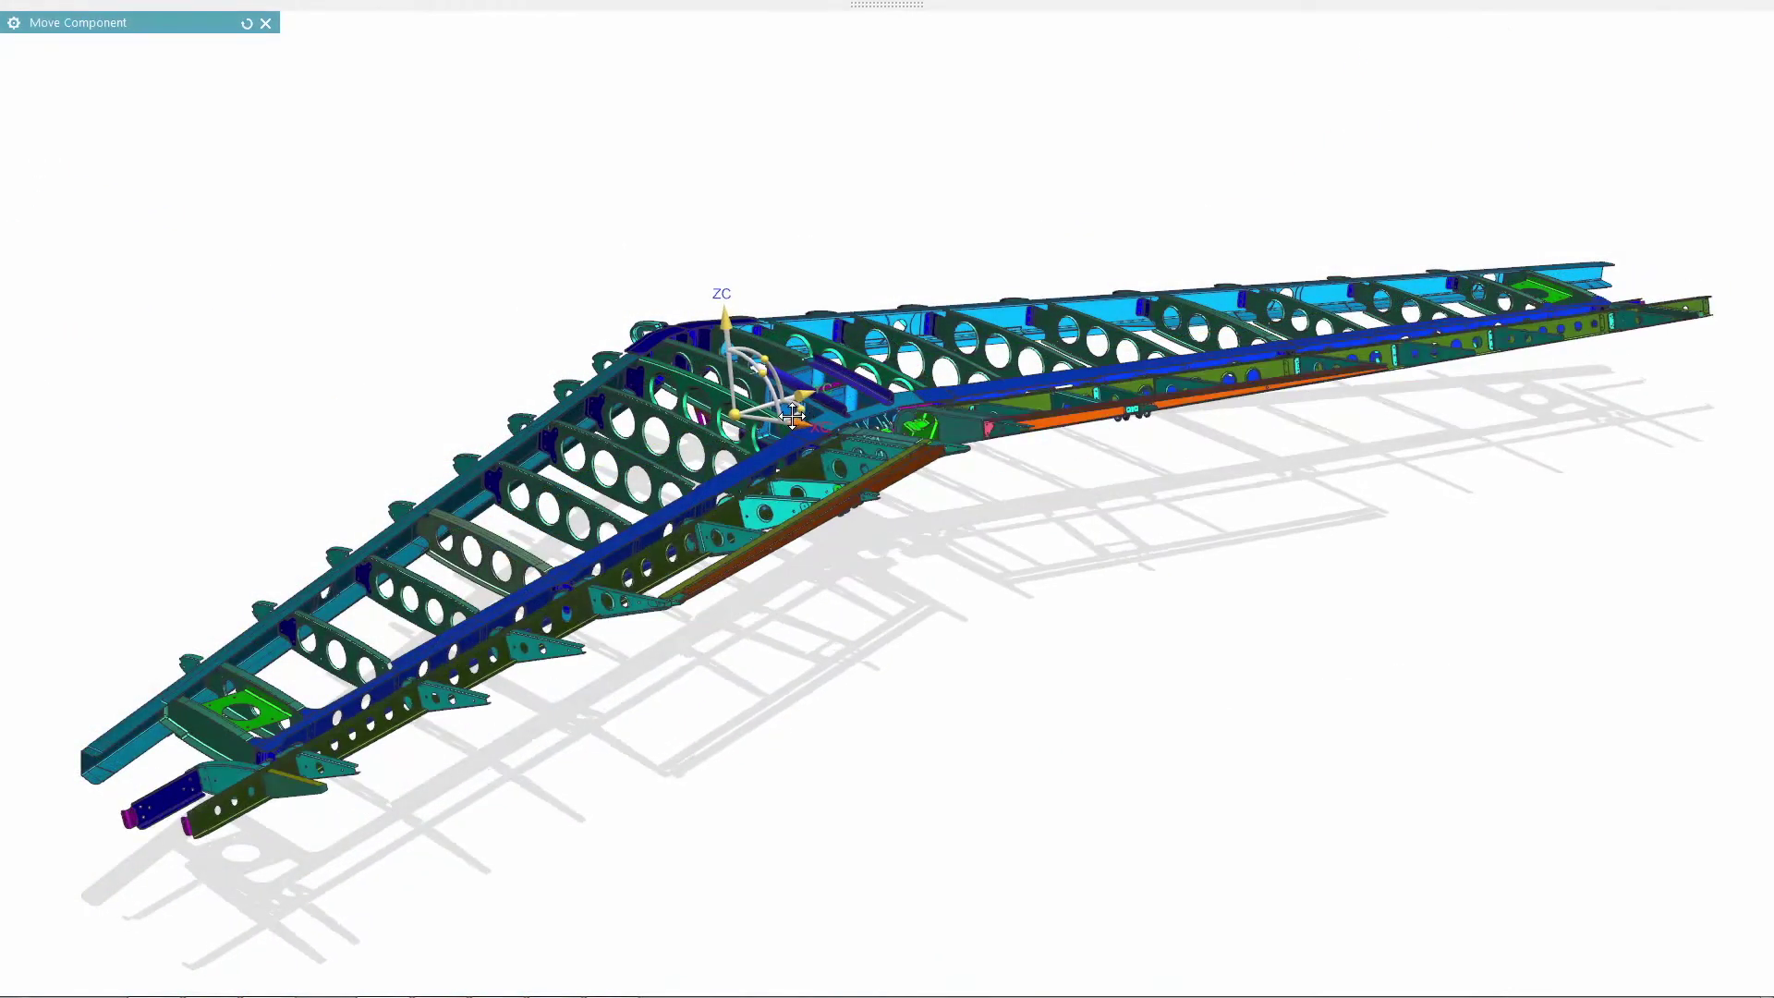
# Translate the selected component along the XC axis with Move Component
pyautogui.moveTo(792, 415); pyautogui.dragTo(697, 405, button='middle')
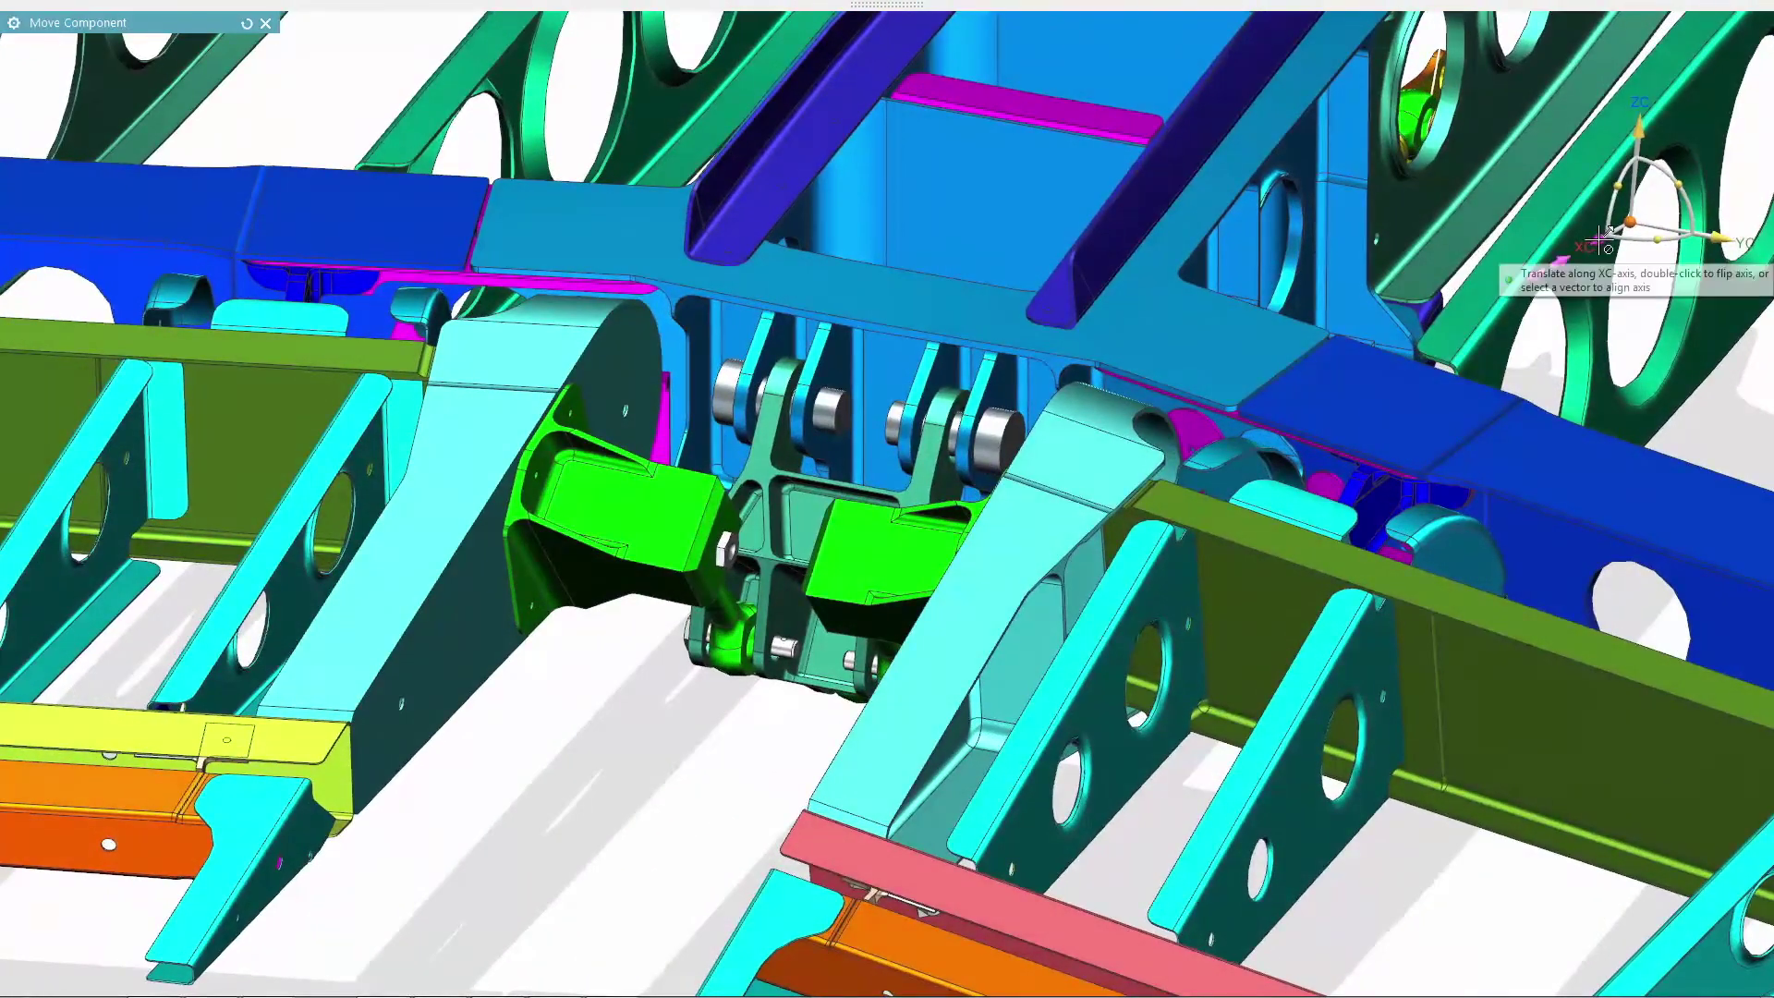
pyautogui.moveTo(1600, 240)
pyautogui.mouseDown()
pyautogui.moveTo(1566, 251)
pyautogui.moveTo(1598, 239)
pyautogui.mouseUp()
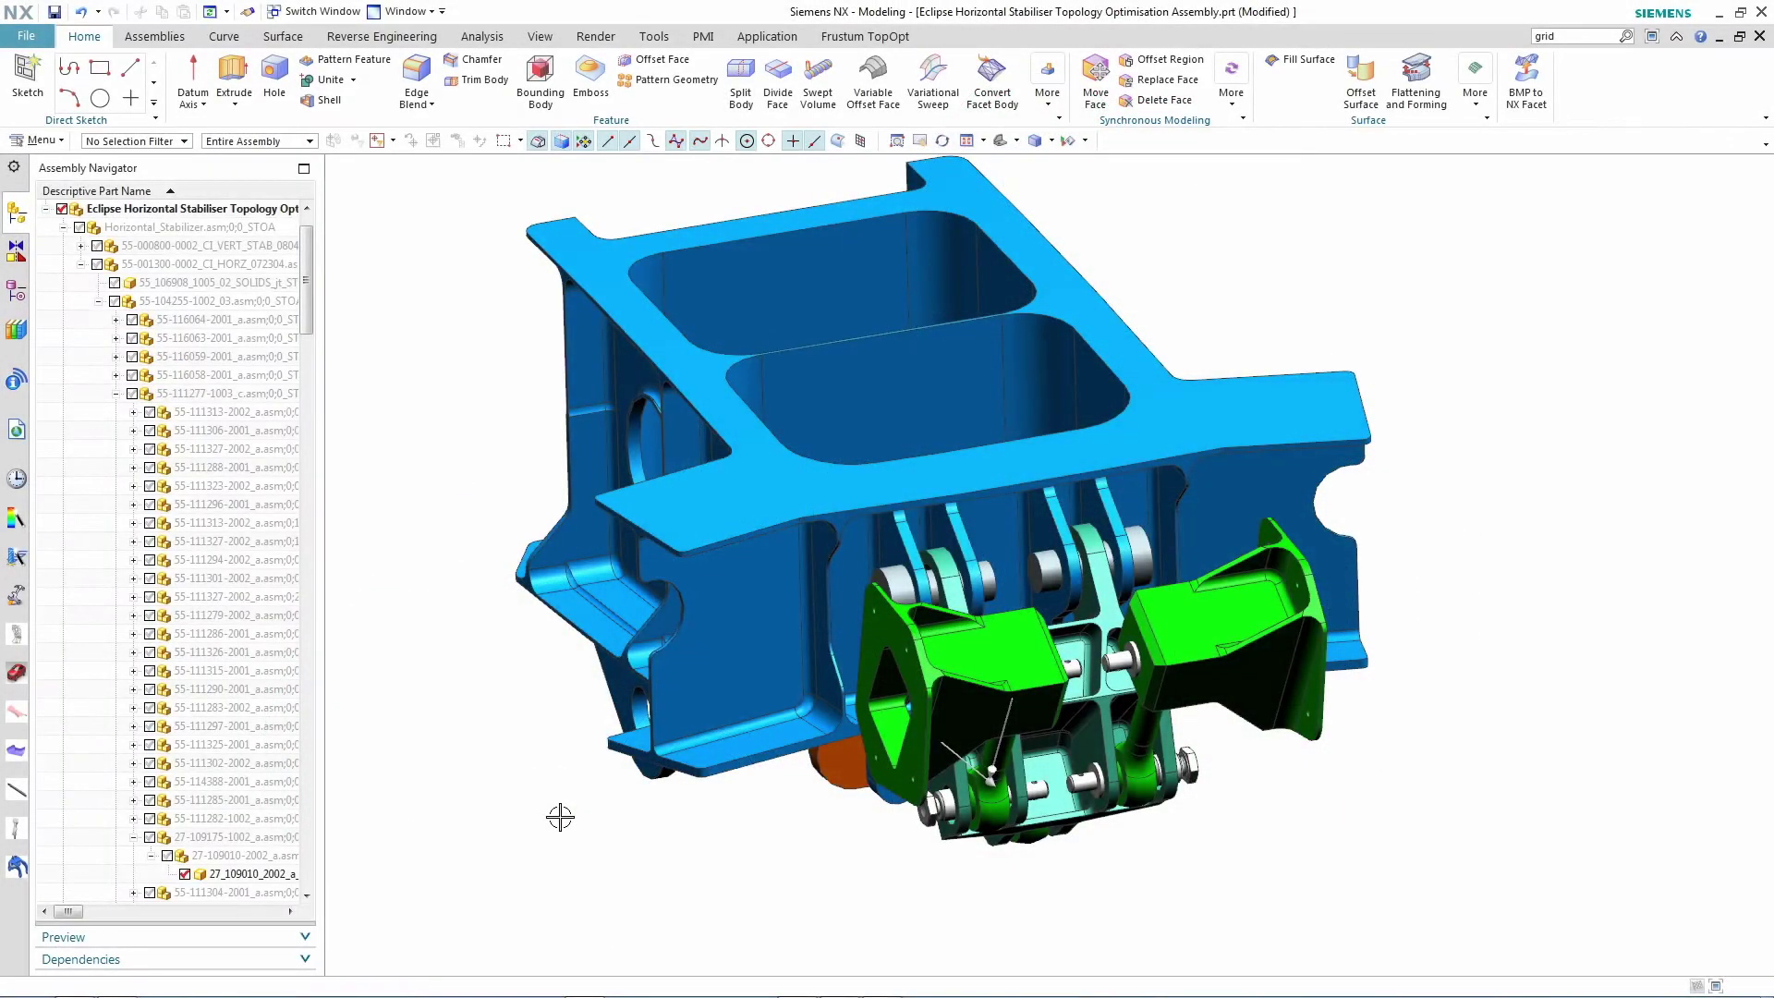
# Replace the reference set of the central hinge bracket with TOP_OPT
pyautogui.moveTo(560, 816); pyautogui.dragTo(1016, 856, button='middle')
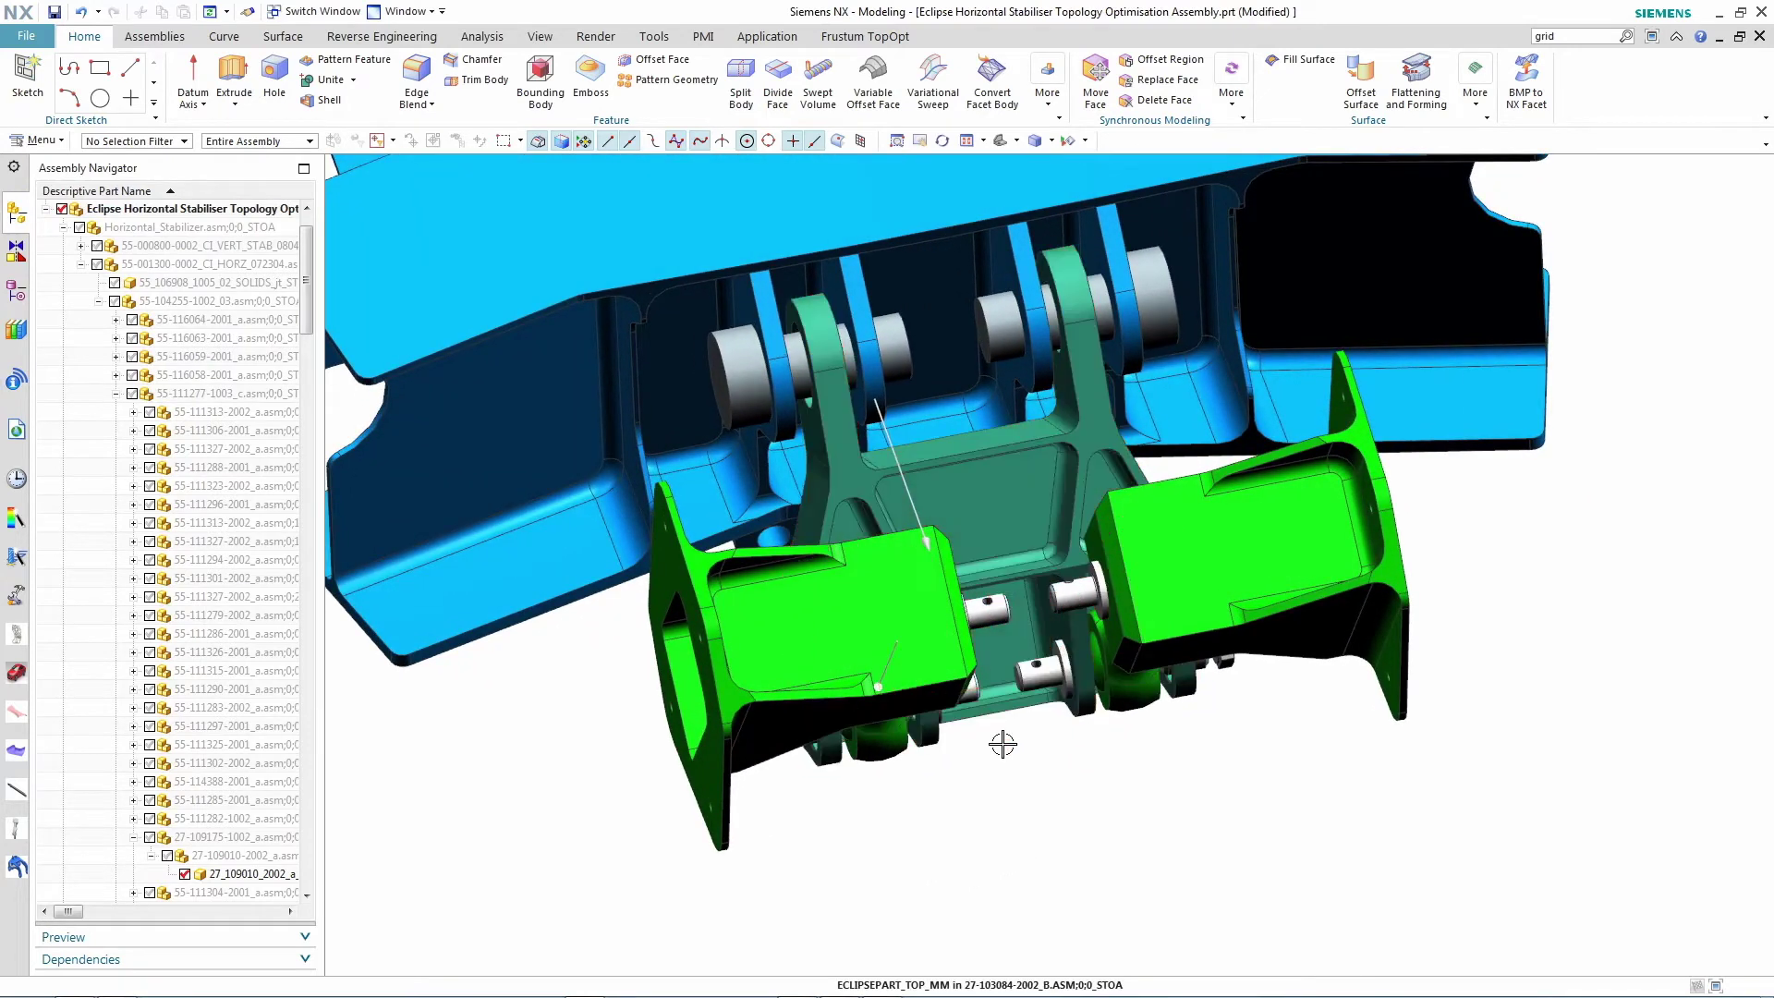
pyautogui.rightClick(1009, 544)
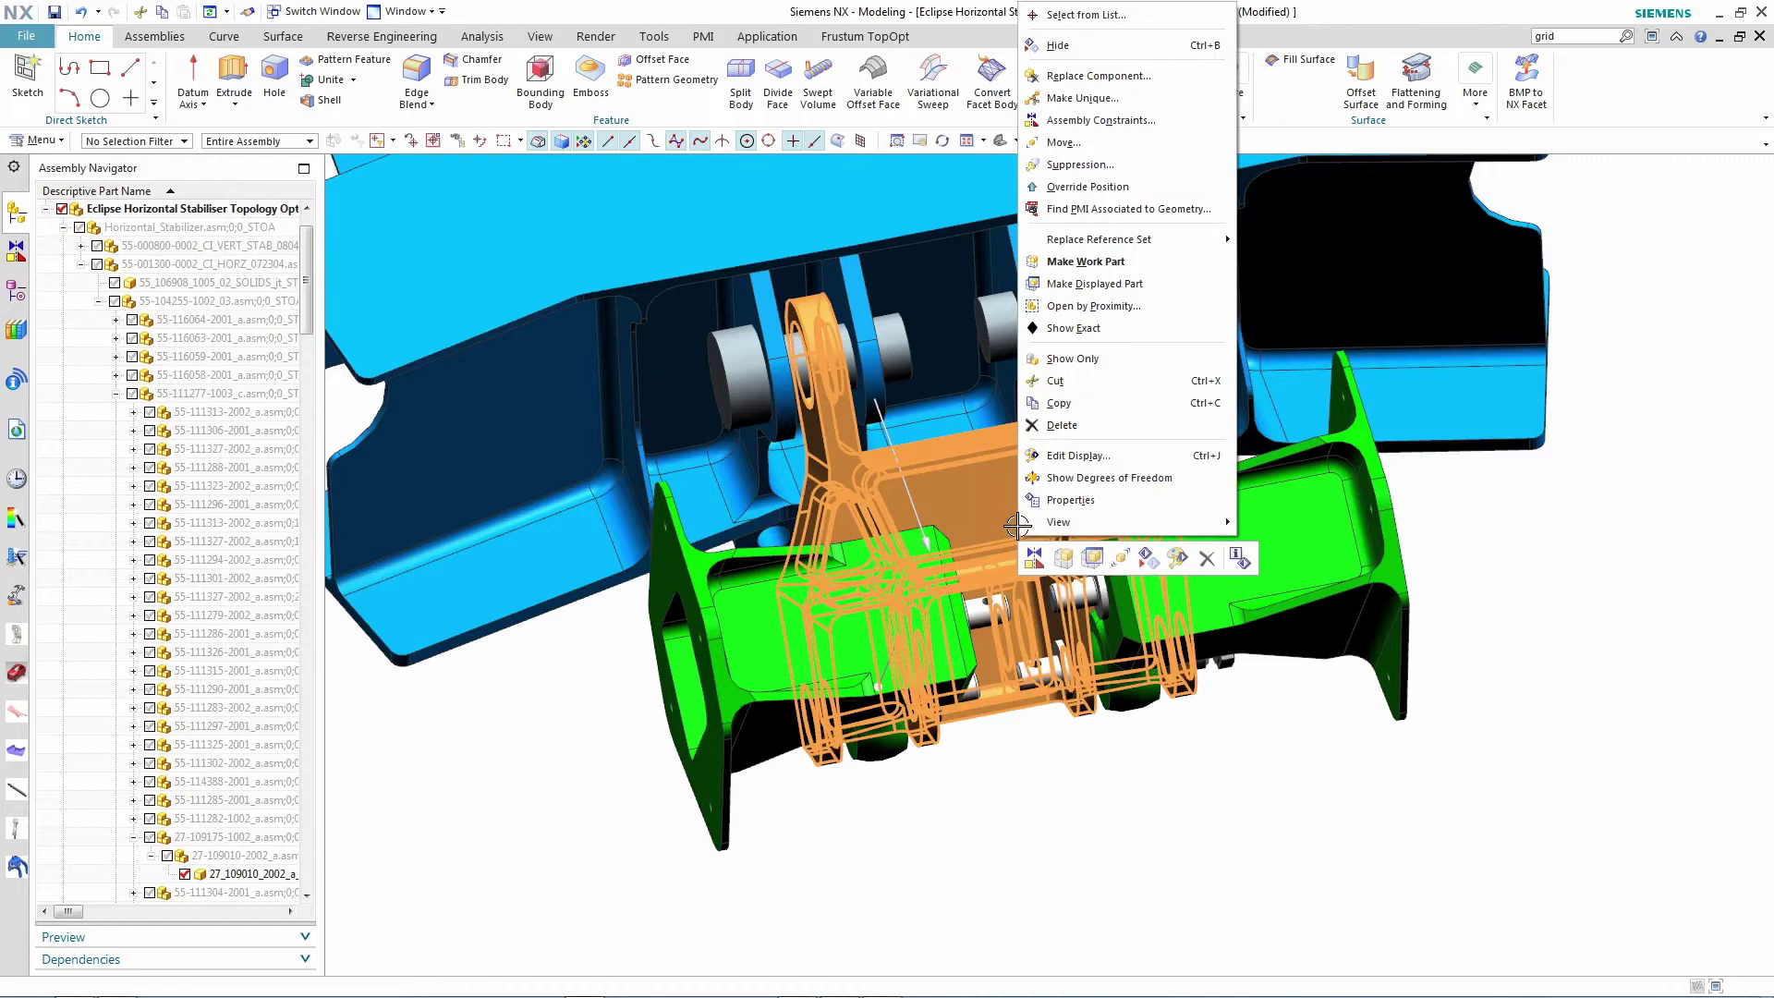
pyautogui.moveTo(1155, 246)
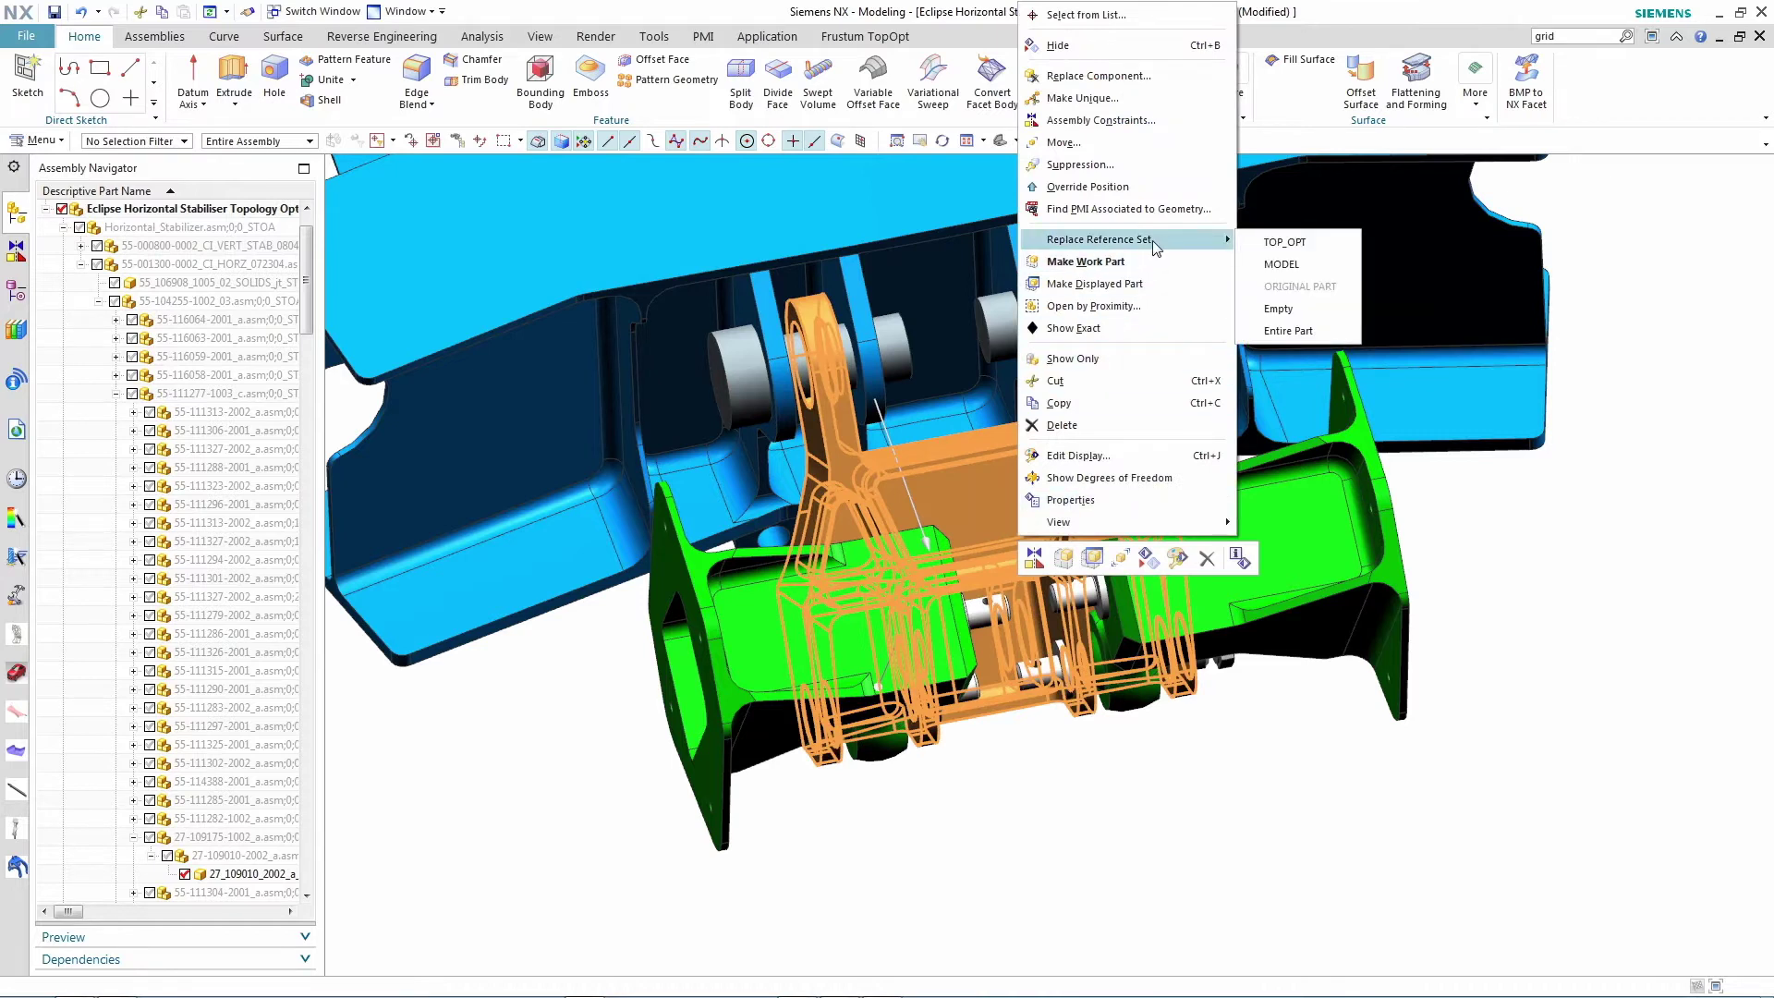
pyautogui.click(1286, 241)
# Make the bracket component with the red and grey blocks the work part for Frustum topology optimization
pyautogui.moveTo(1251, 898); pyautogui.dragTo(585, 870, button='middle')
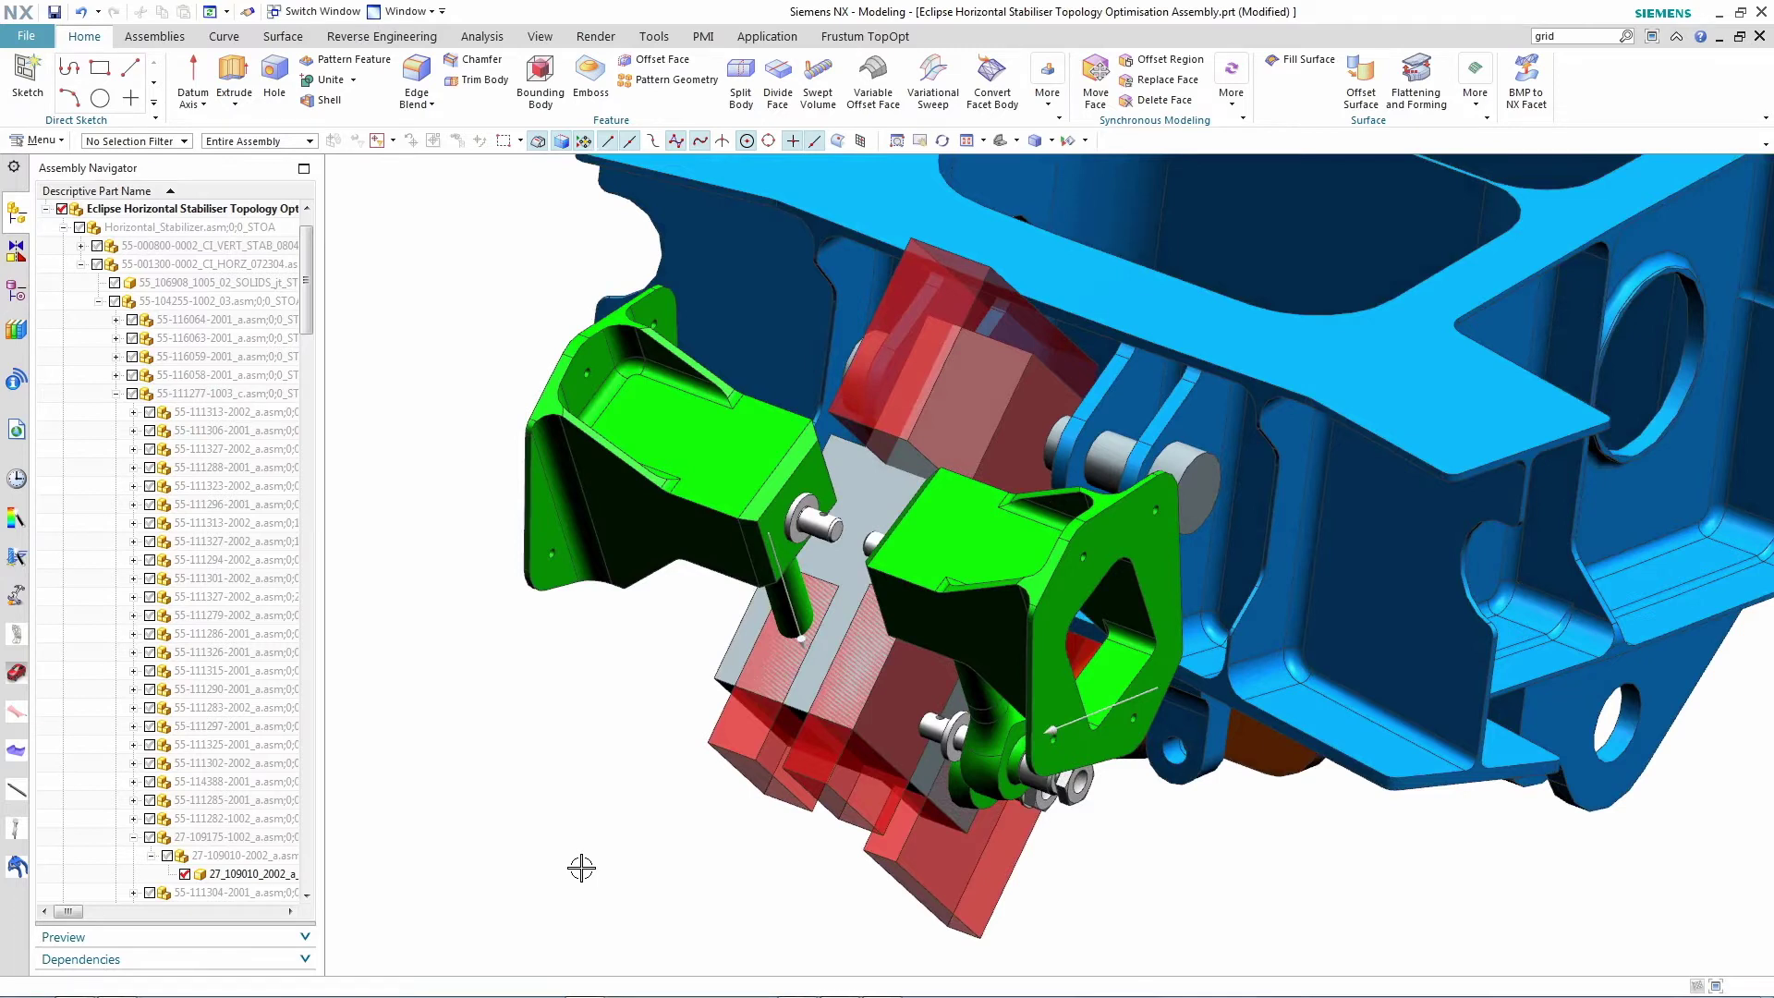
pyautogui.moveTo(581, 867); pyautogui.dragTo(556, 839, button='middle')
pyautogui.click(849, 35)
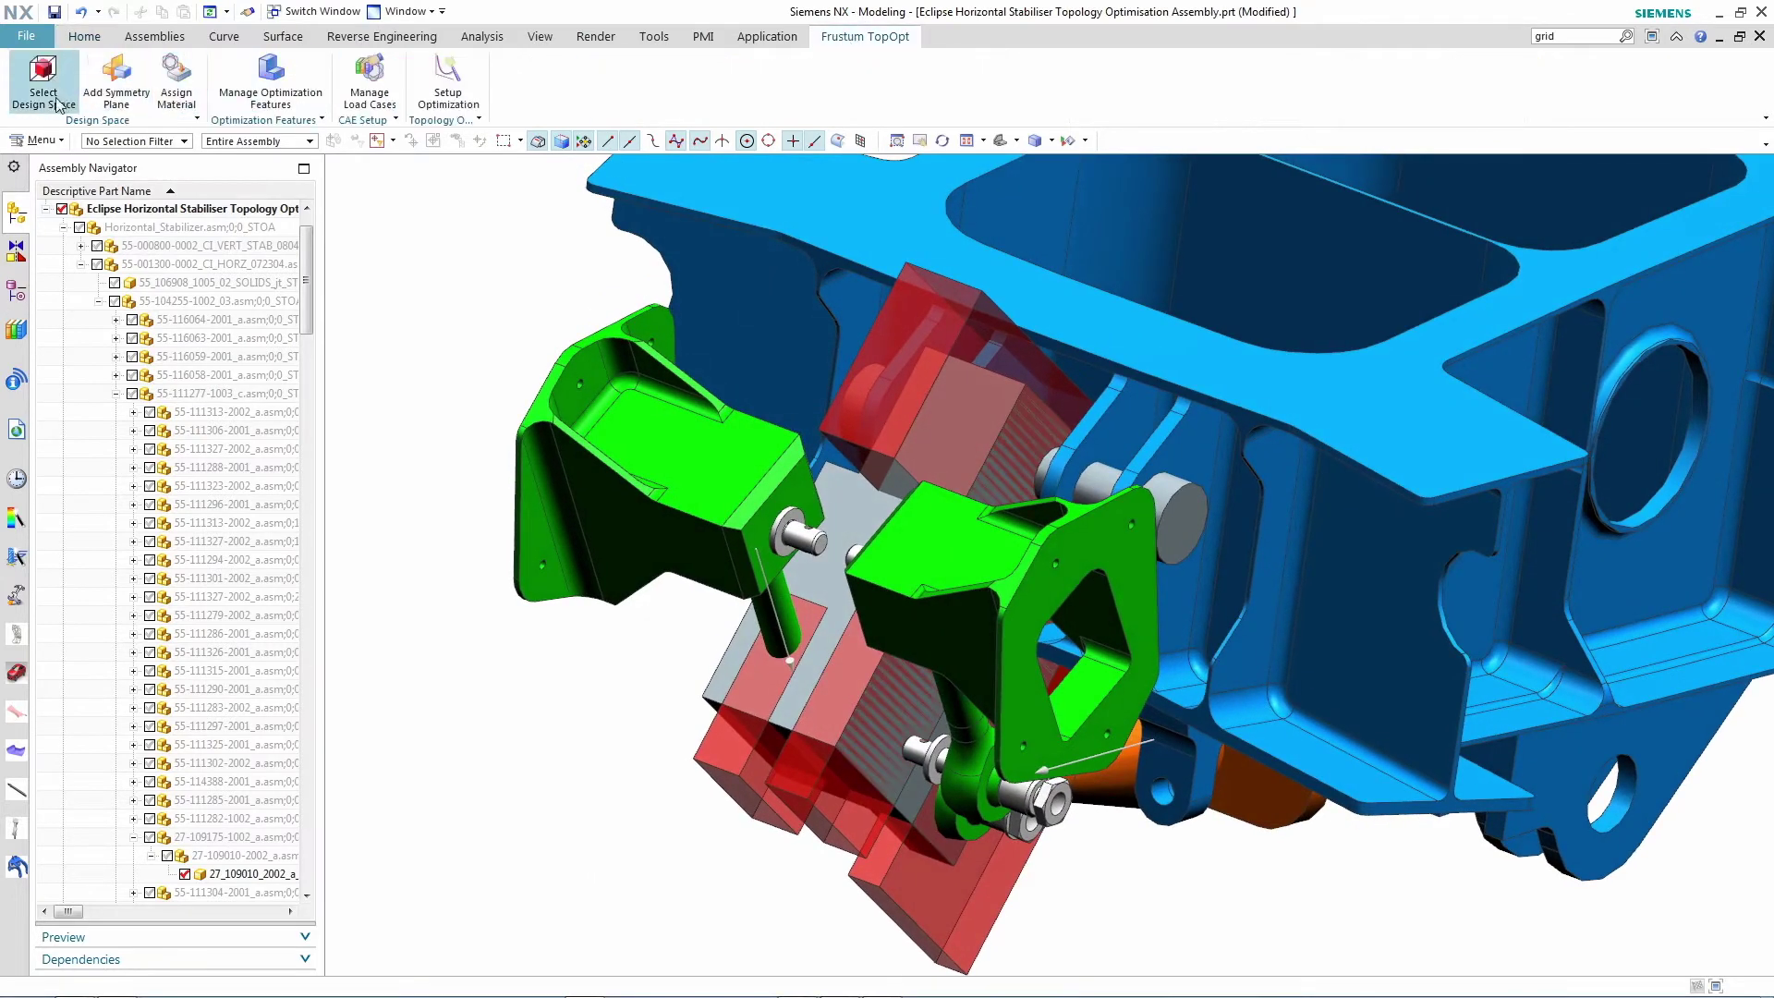
pyautogui.rightClick(789, 681)
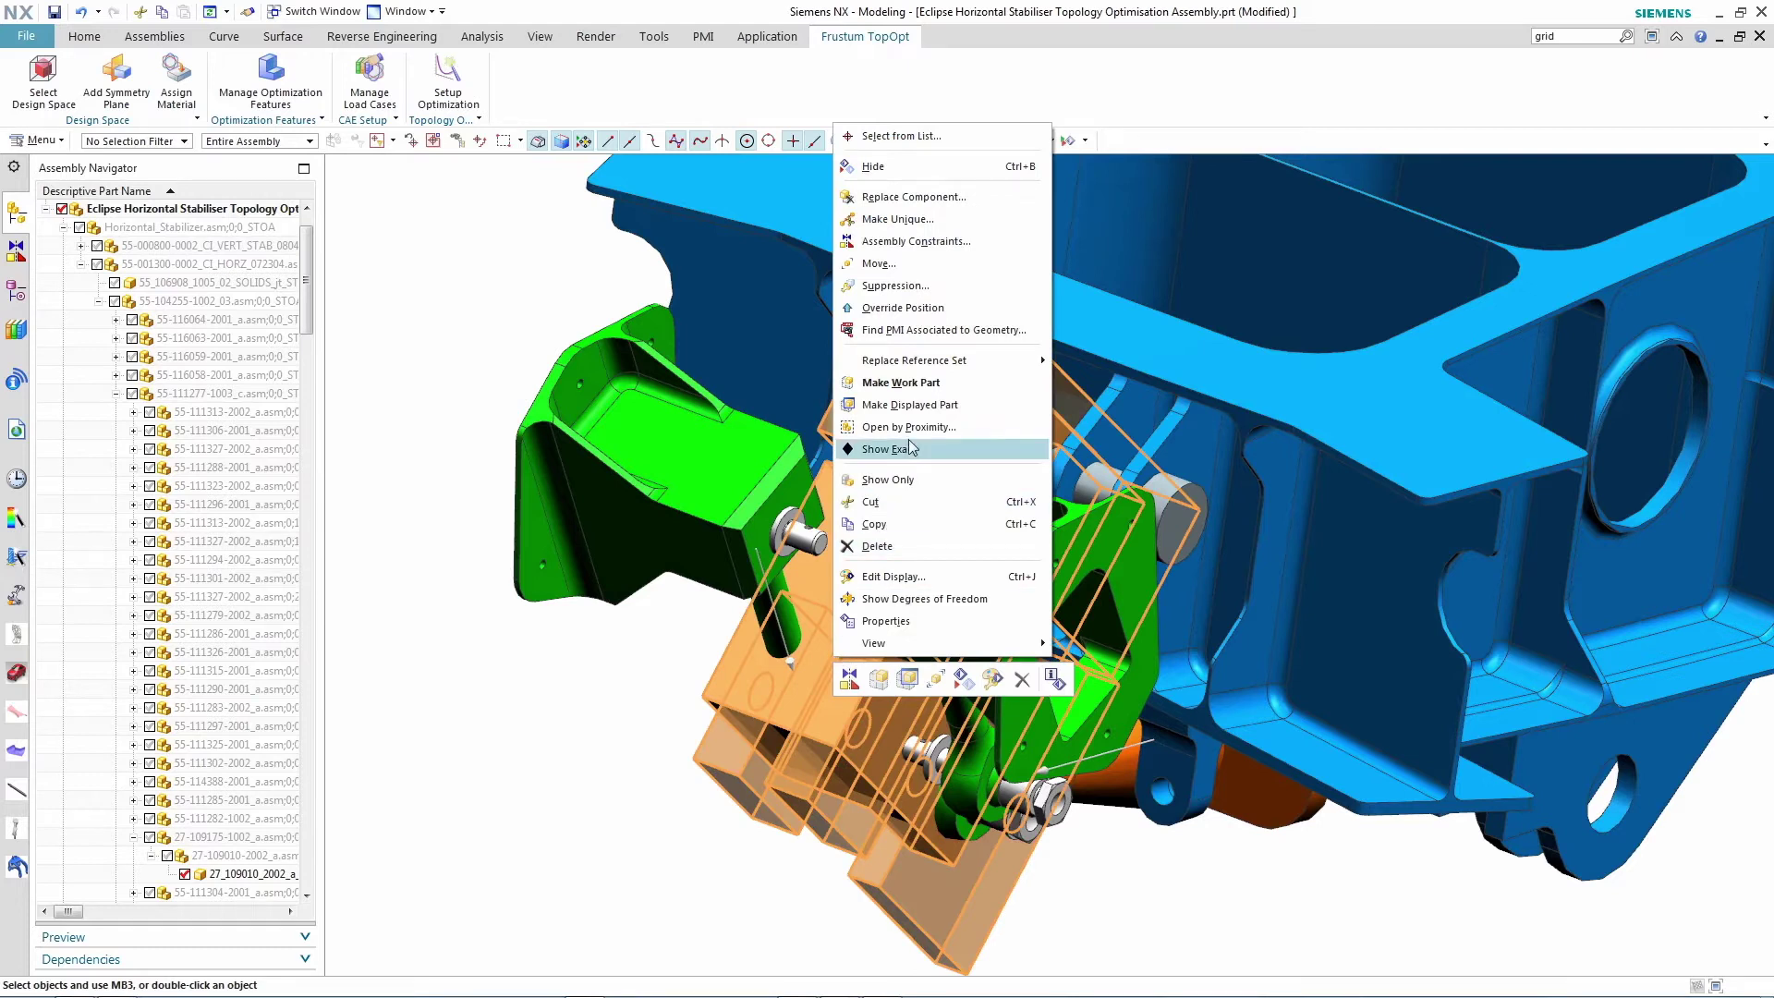
pyautogui.click(889, 383)
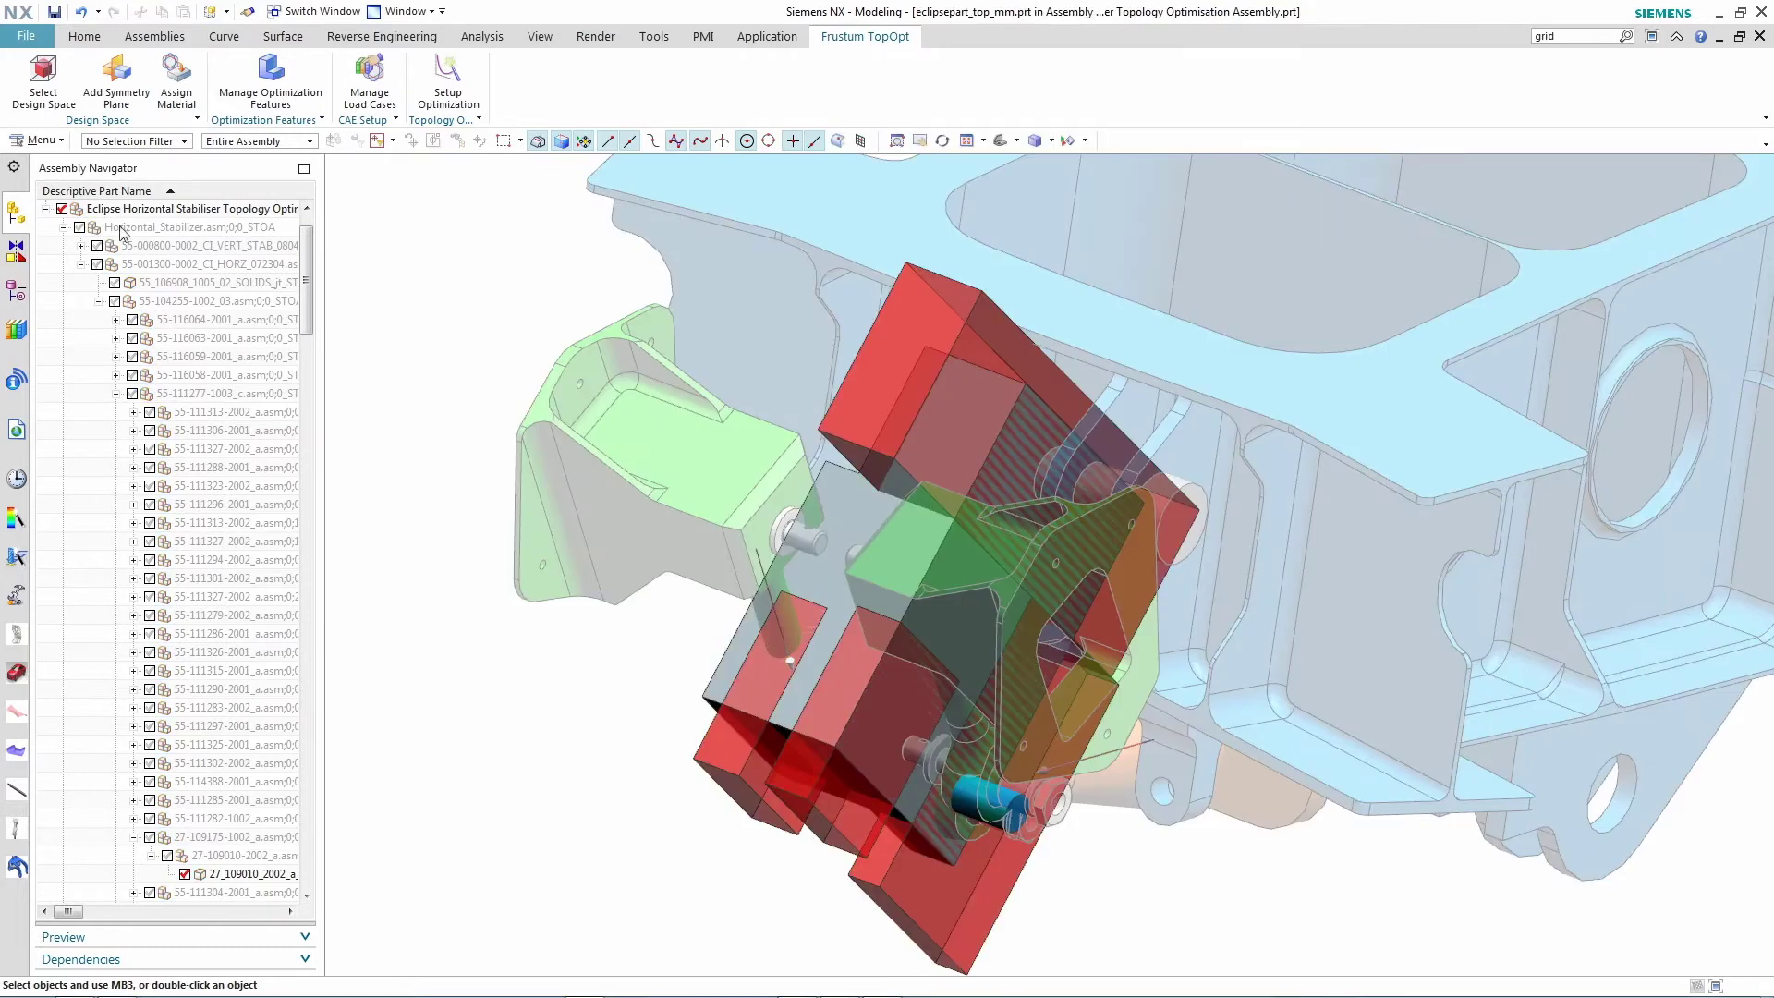
# Select the bracket's central grey solid body as the design space
pyautogui.click(43, 79)
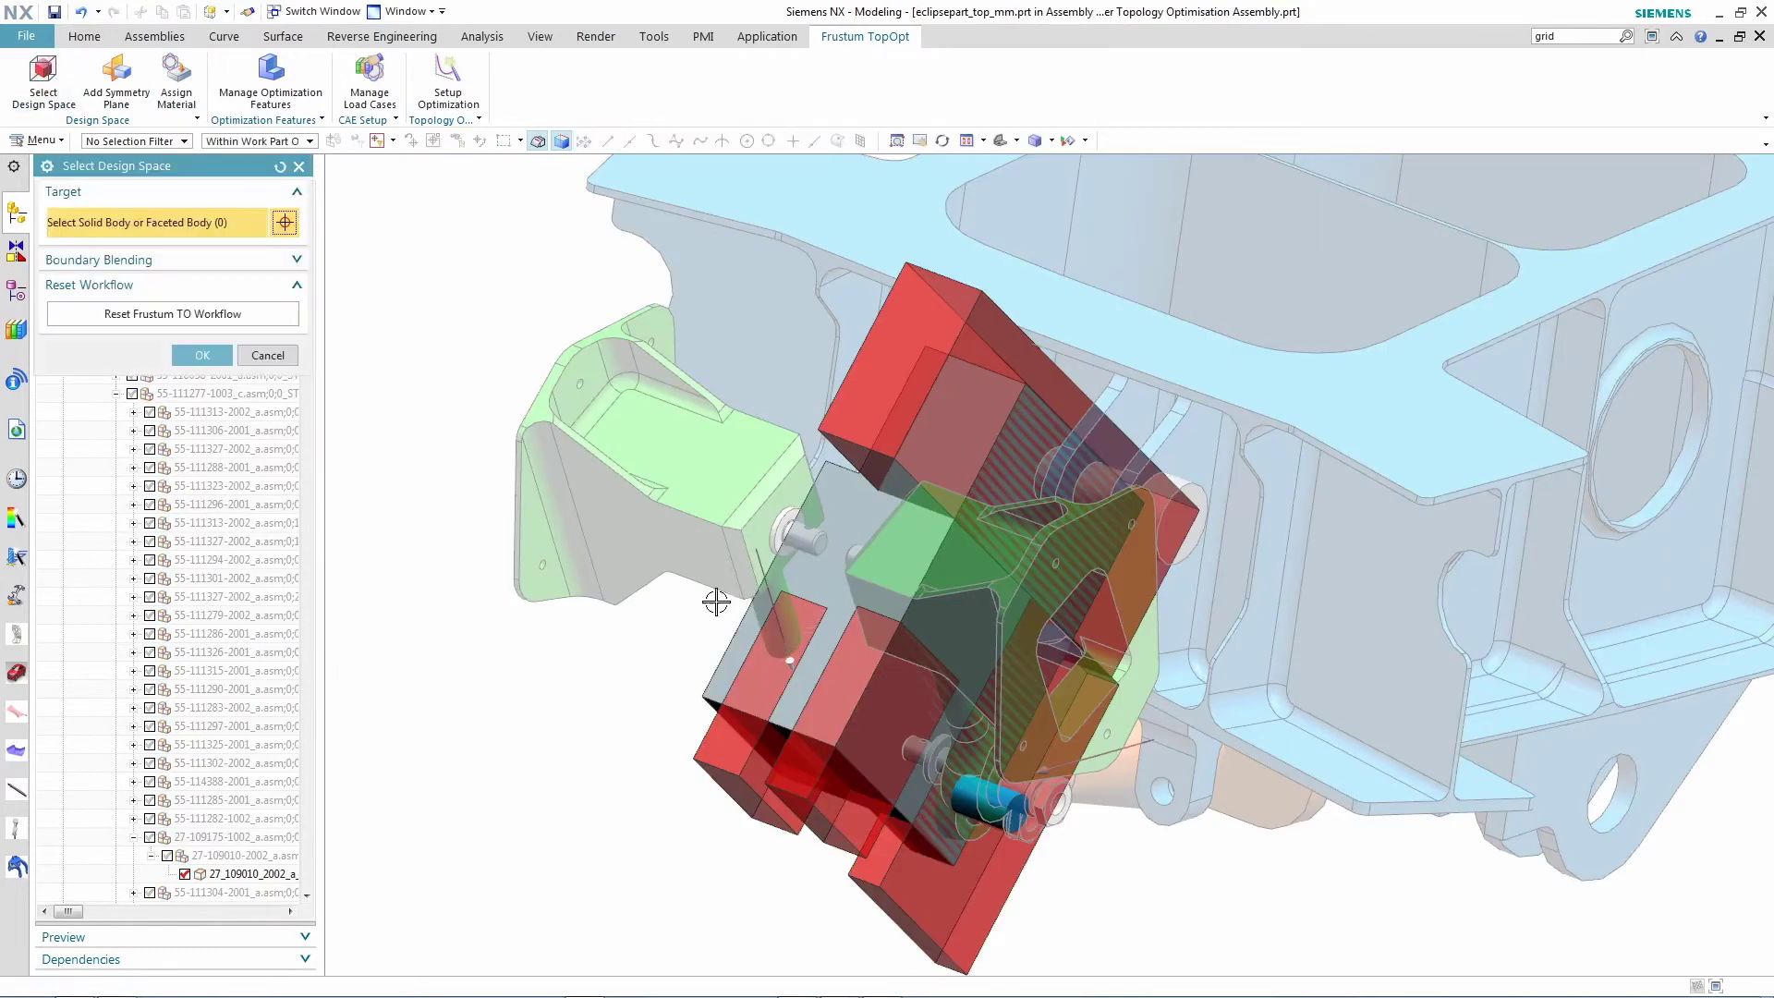
pyautogui.click(861, 504)
pyautogui.middleClick(566, 662)
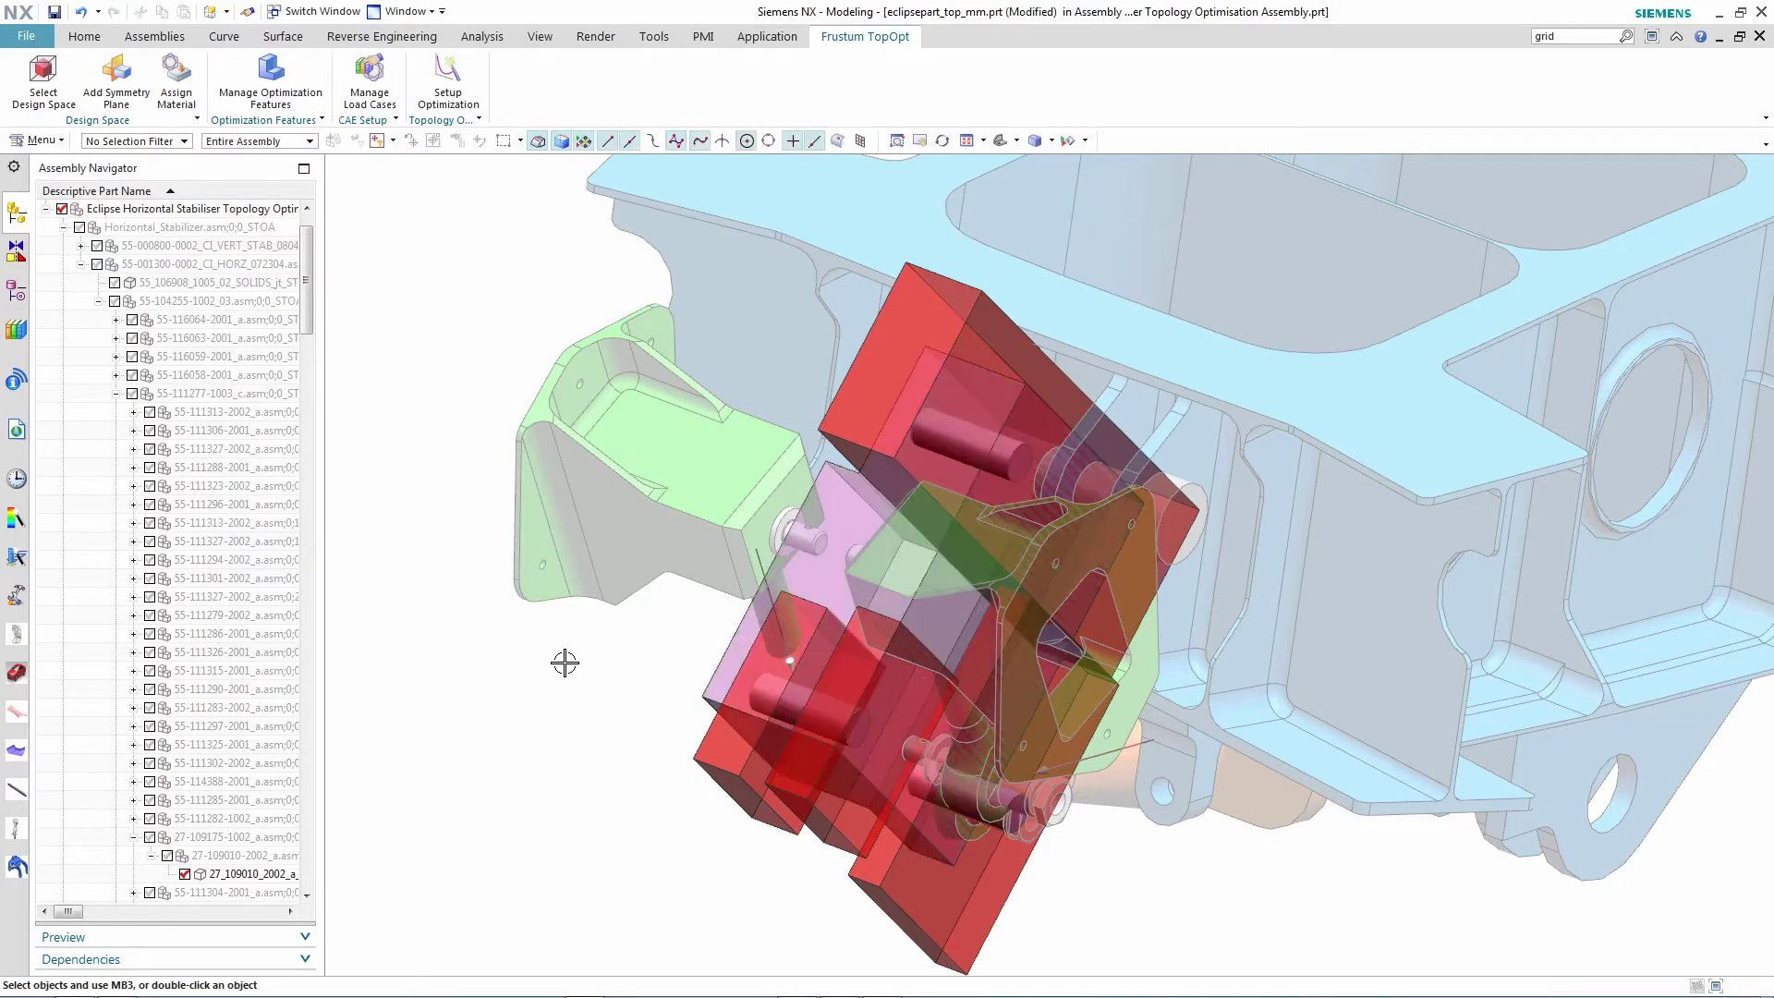
# Add a symmetry plane to the design space through the middle of the bracket
pyautogui.click(125, 88)
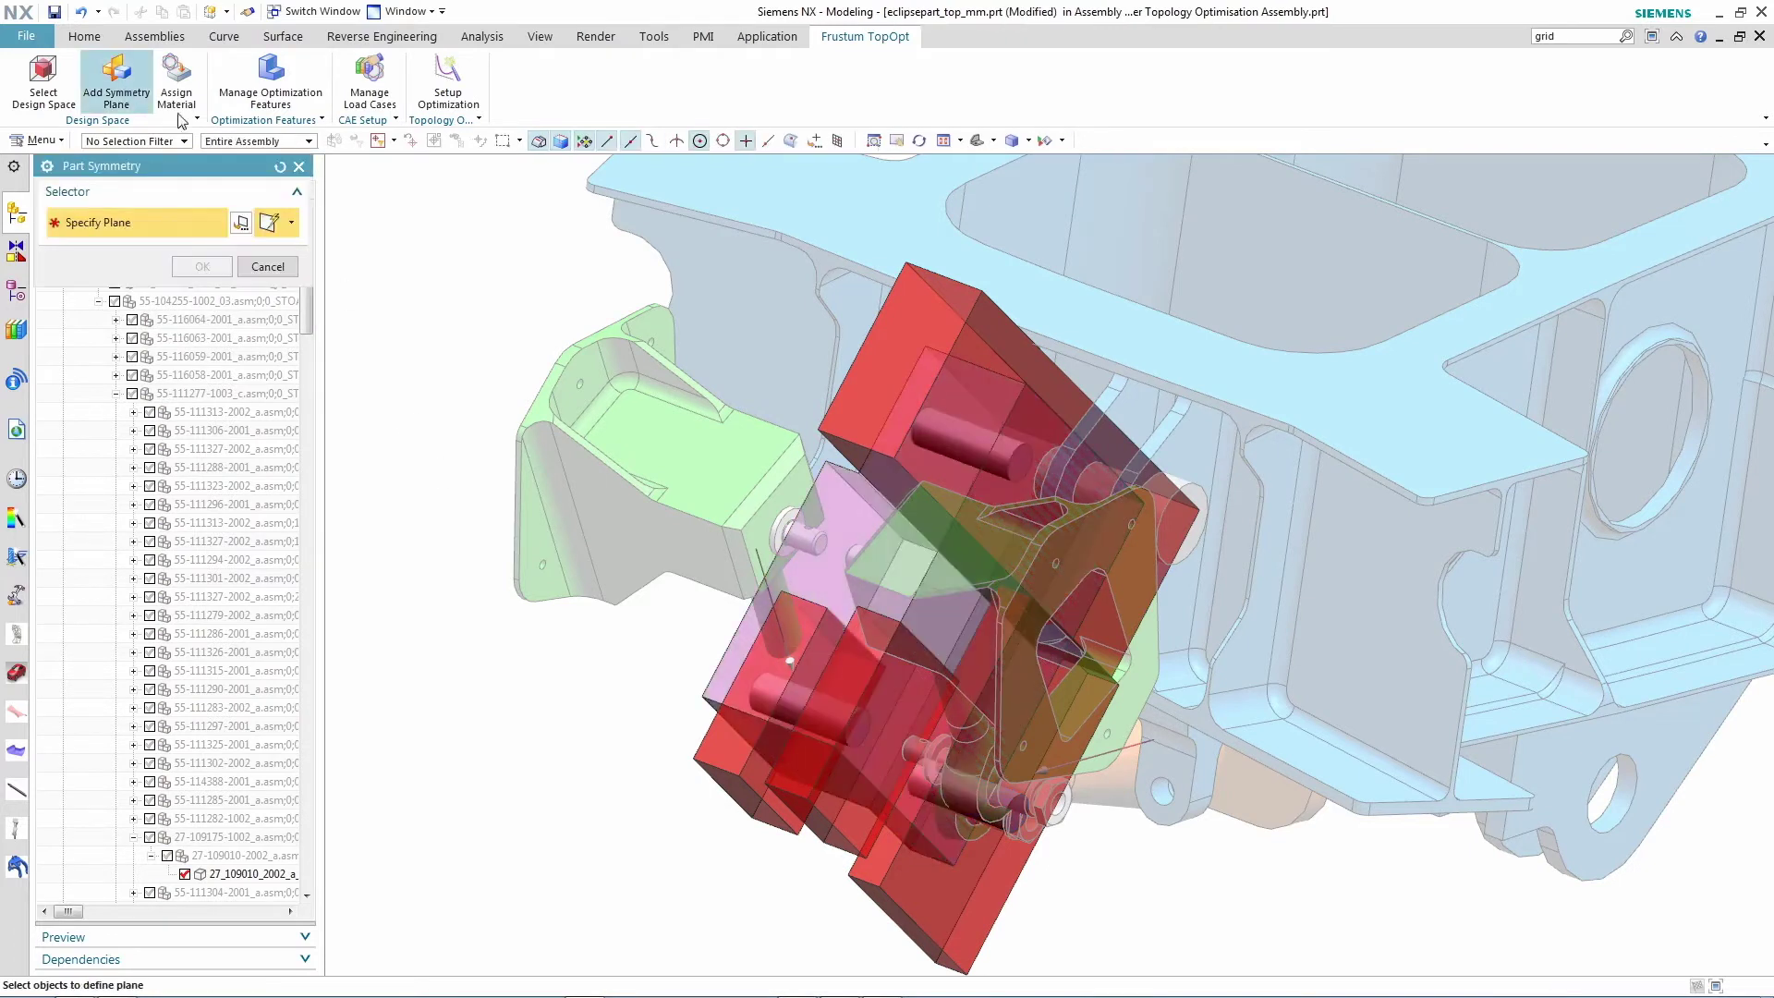
pyautogui.click(1025, 421)
pyautogui.middleClick(479, 635)
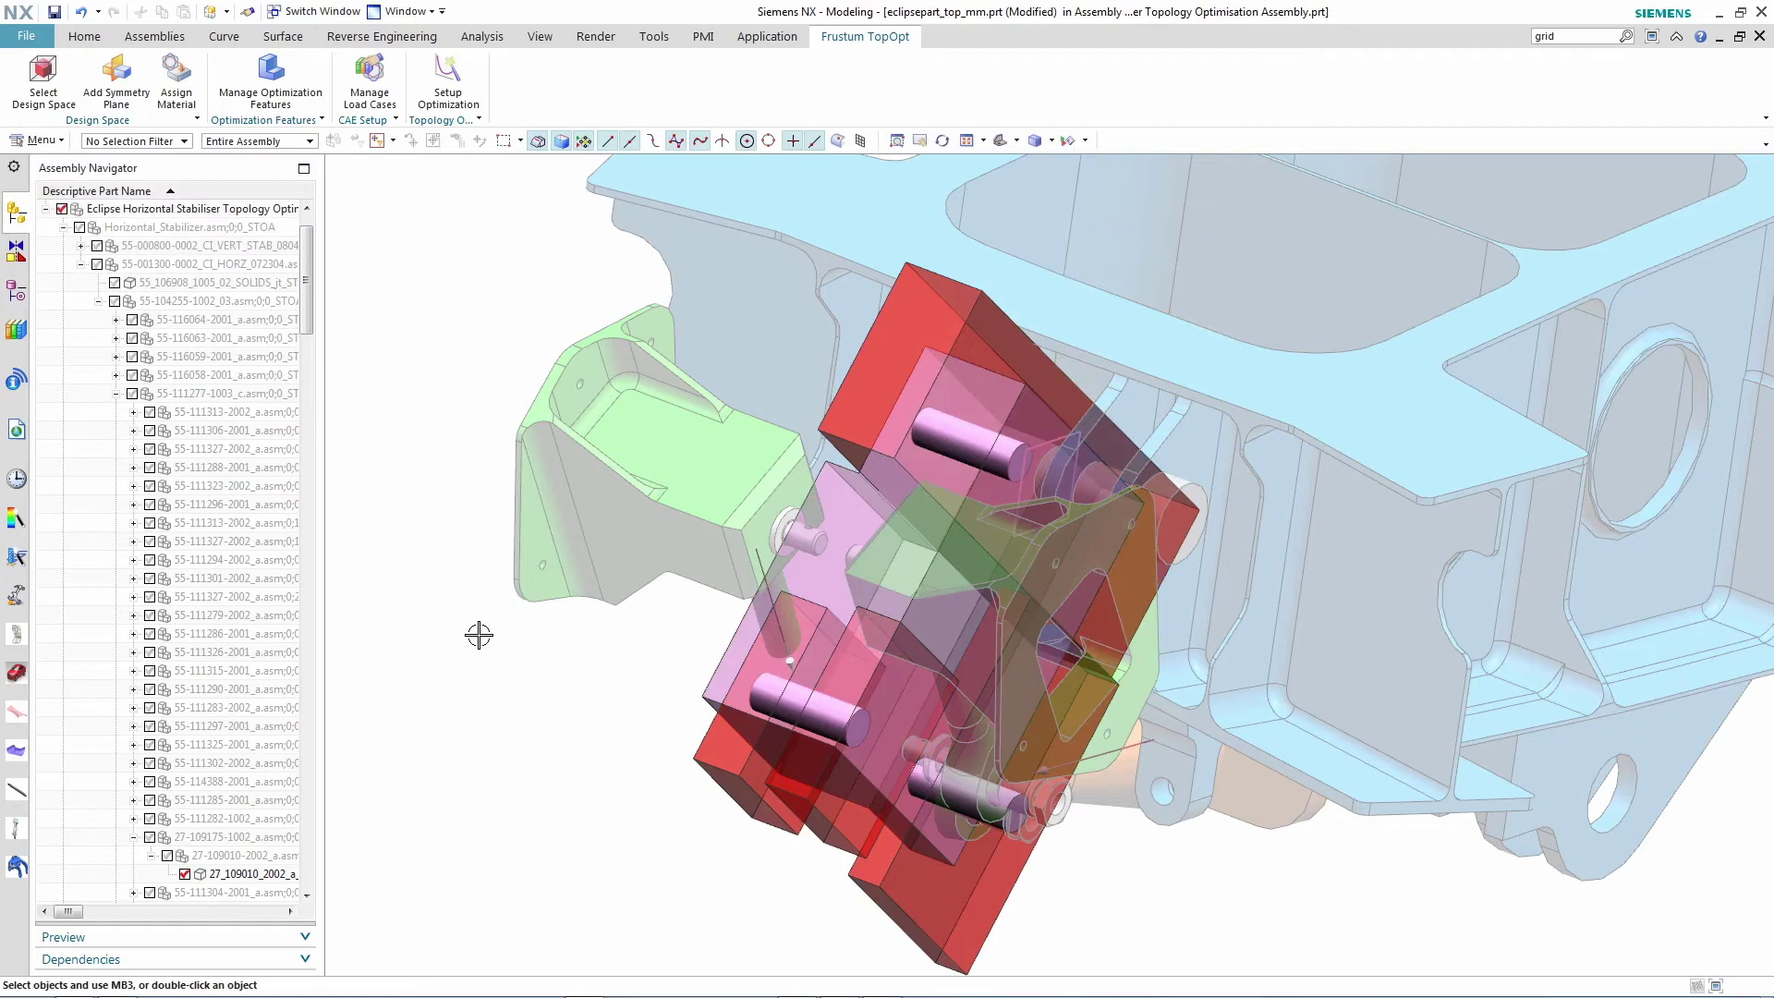
# Assign the local material Aluminum_2014 to the design space body
pyautogui.click(176, 79)
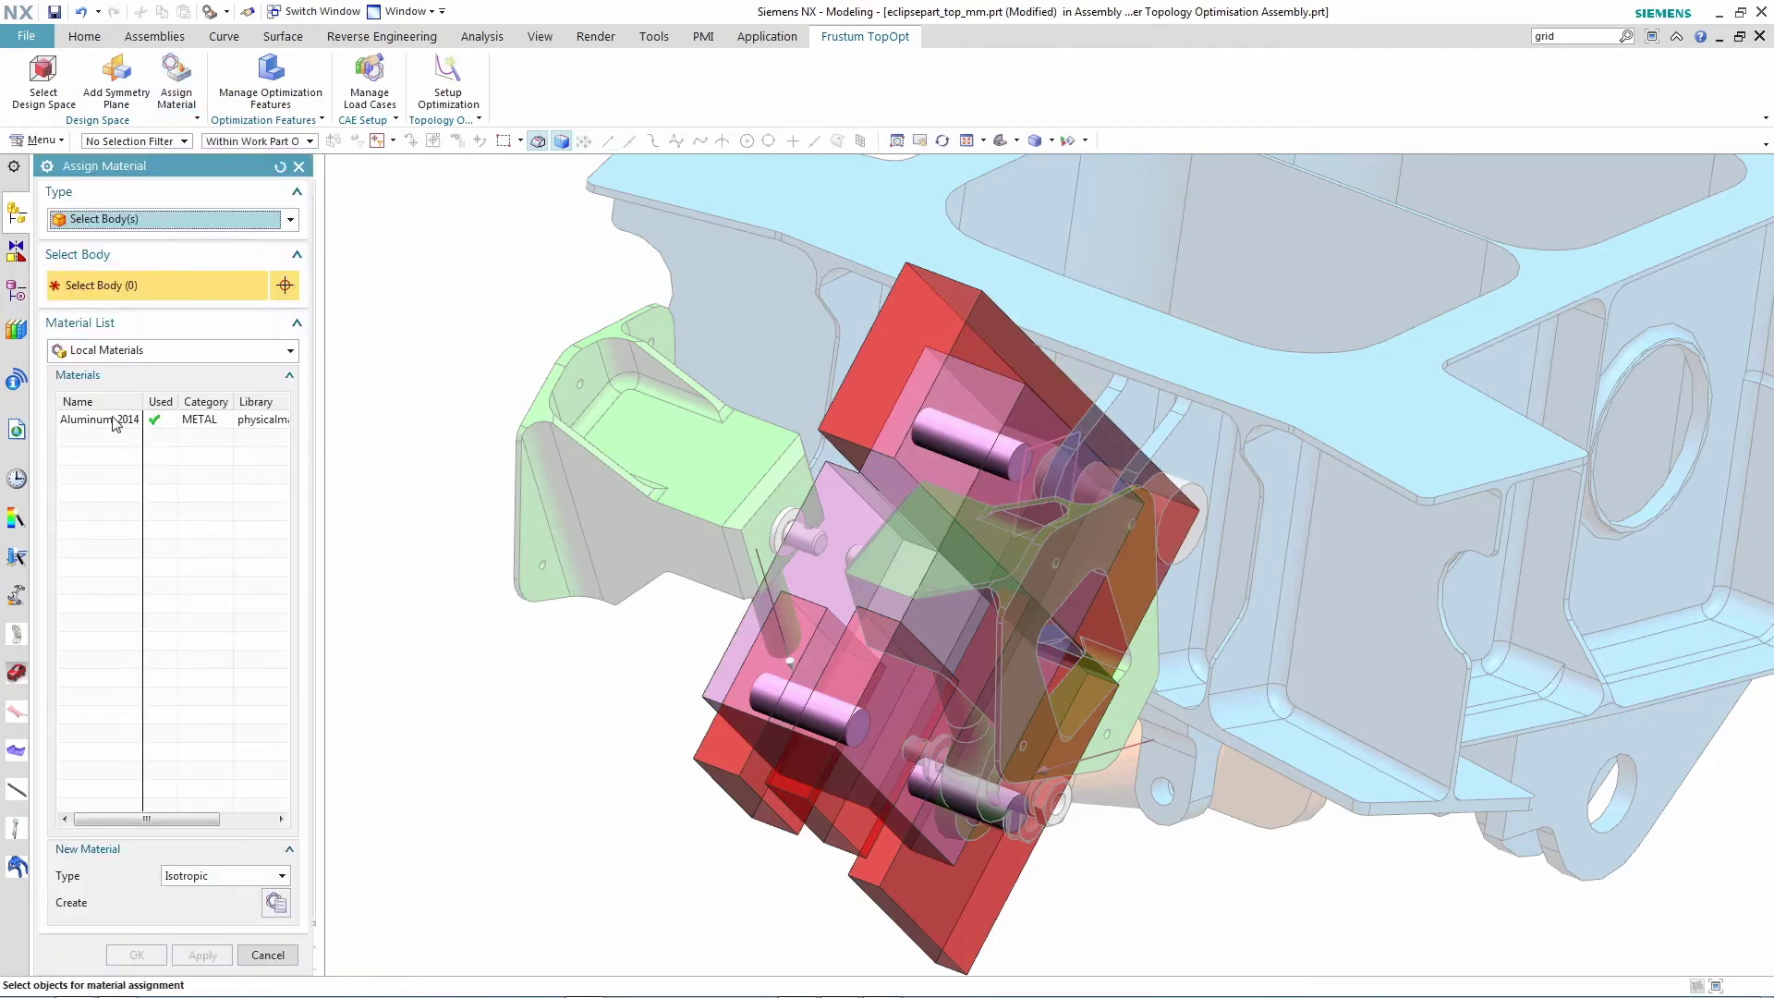
pyautogui.click(832, 550)
pyautogui.middleClick(547, 619)
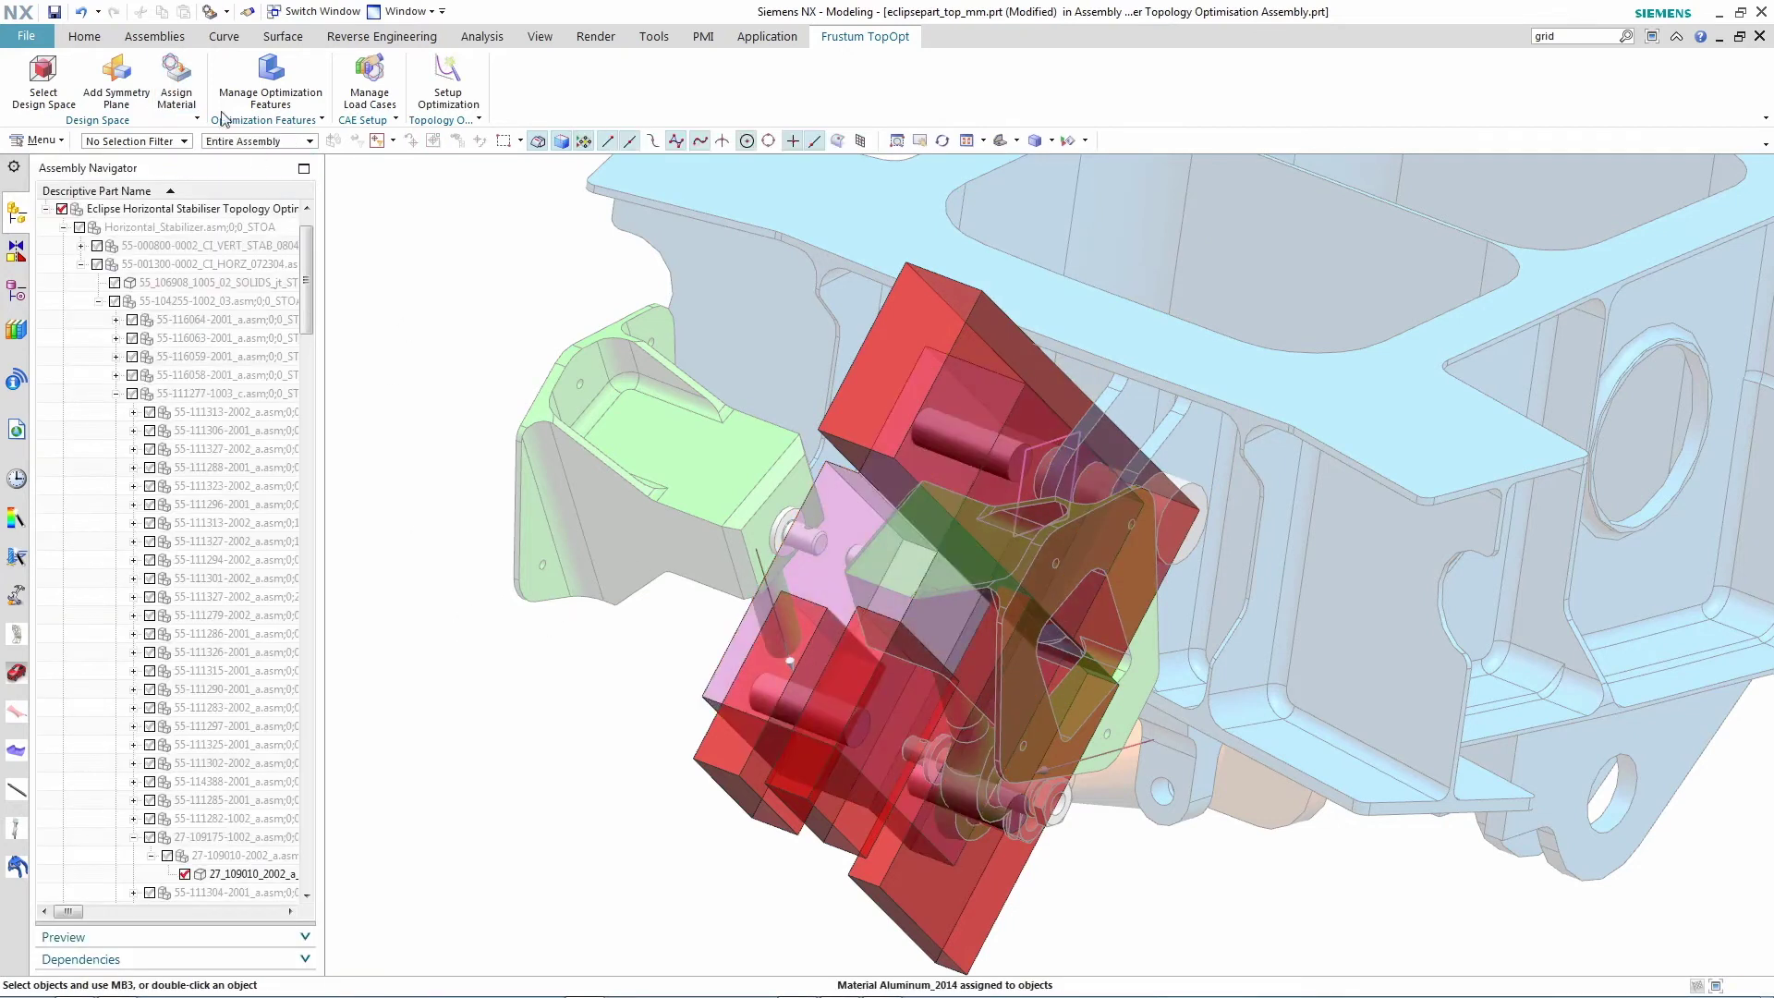
# In the optimization features, give SIMPLE HOLE(31:1A) a 5 mm offset thickness and a Pin constraint
pyautogui.click(270, 78)
pyautogui.click(153, 218)
pyautogui.click(139, 245)
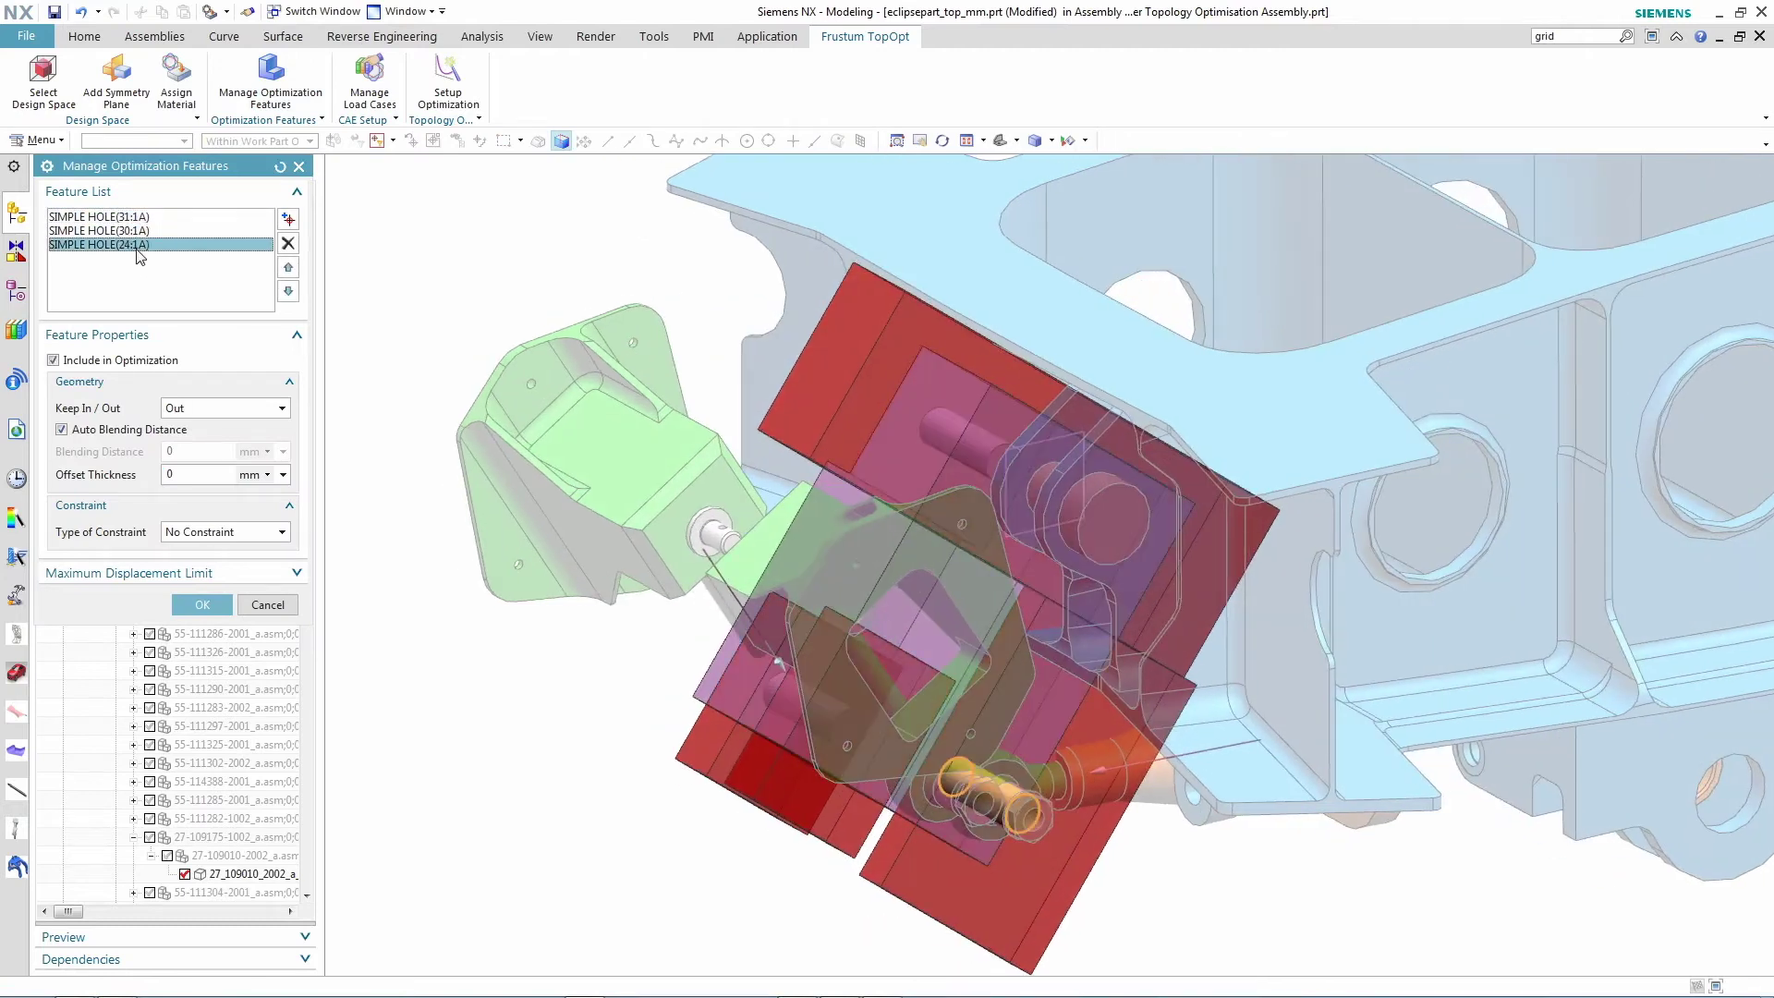
pyautogui.click(147, 217)
pyautogui.doubleClick(171, 474)
pyautogui.write('5')
pyautogui.click(197, 539)
pyautogui.click(194, 589)
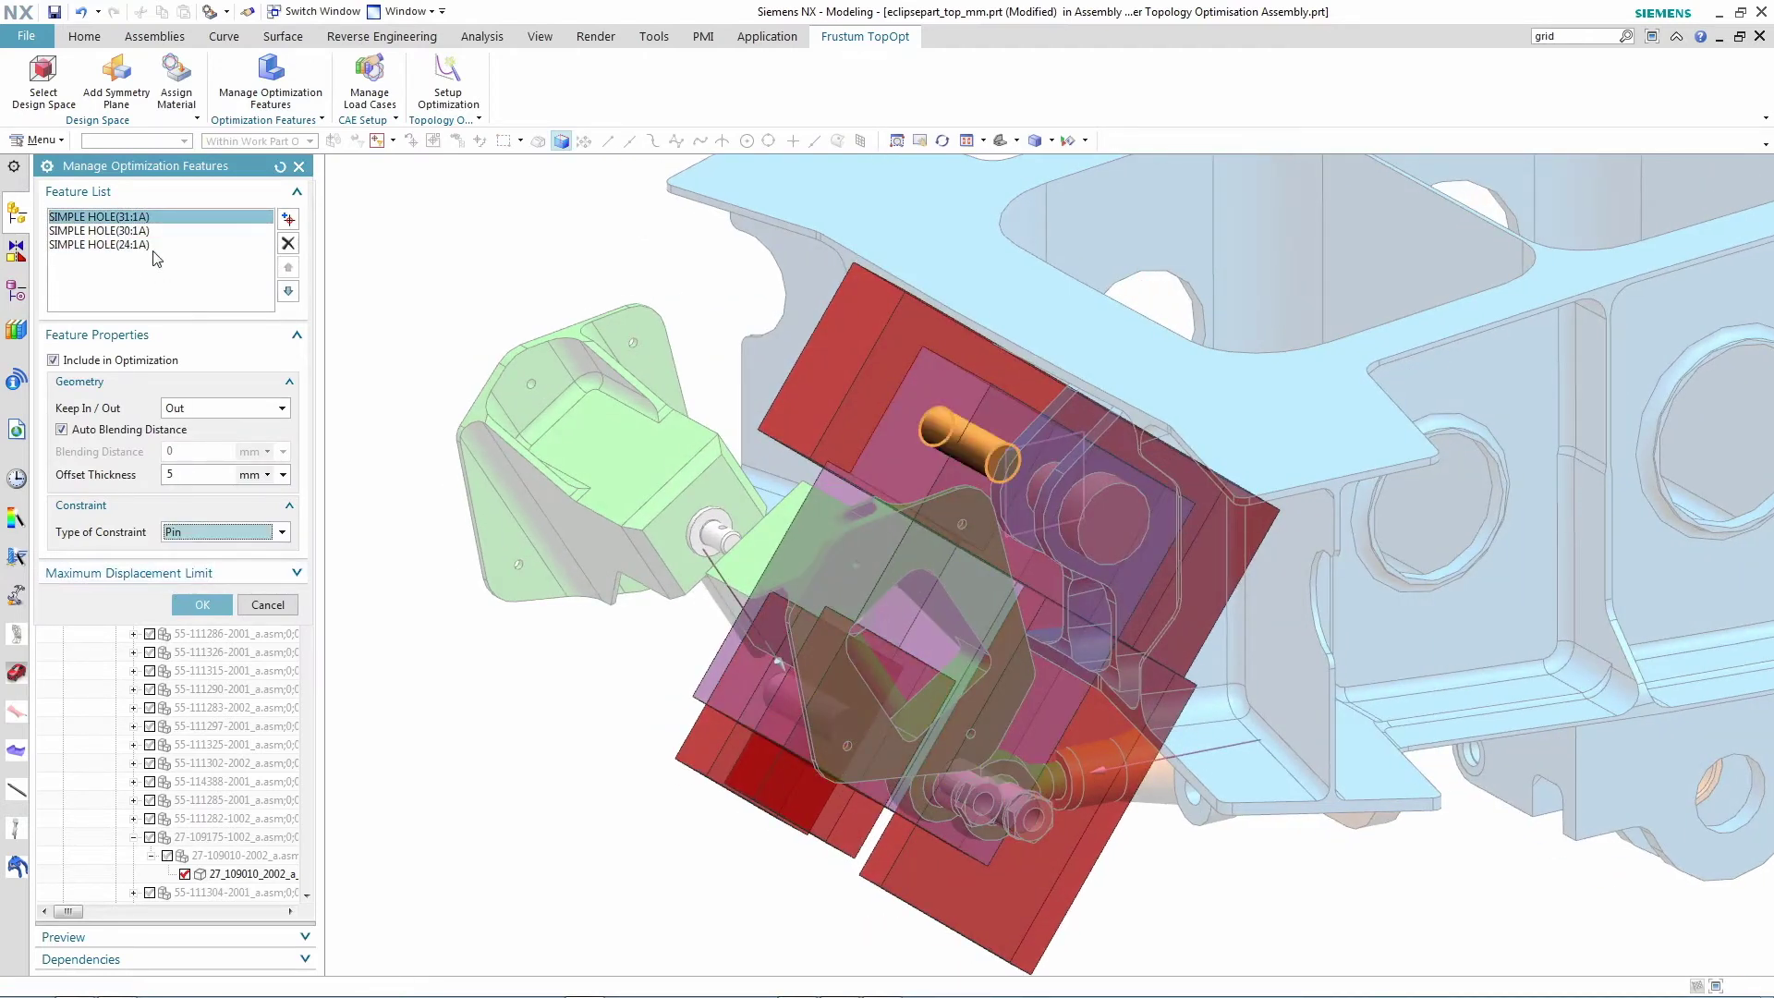
# Set the offset thickness of the other two simple holes, using 3 mm for SIMPLE HOLE(24:1A)
pyautogui.click(141, 232)
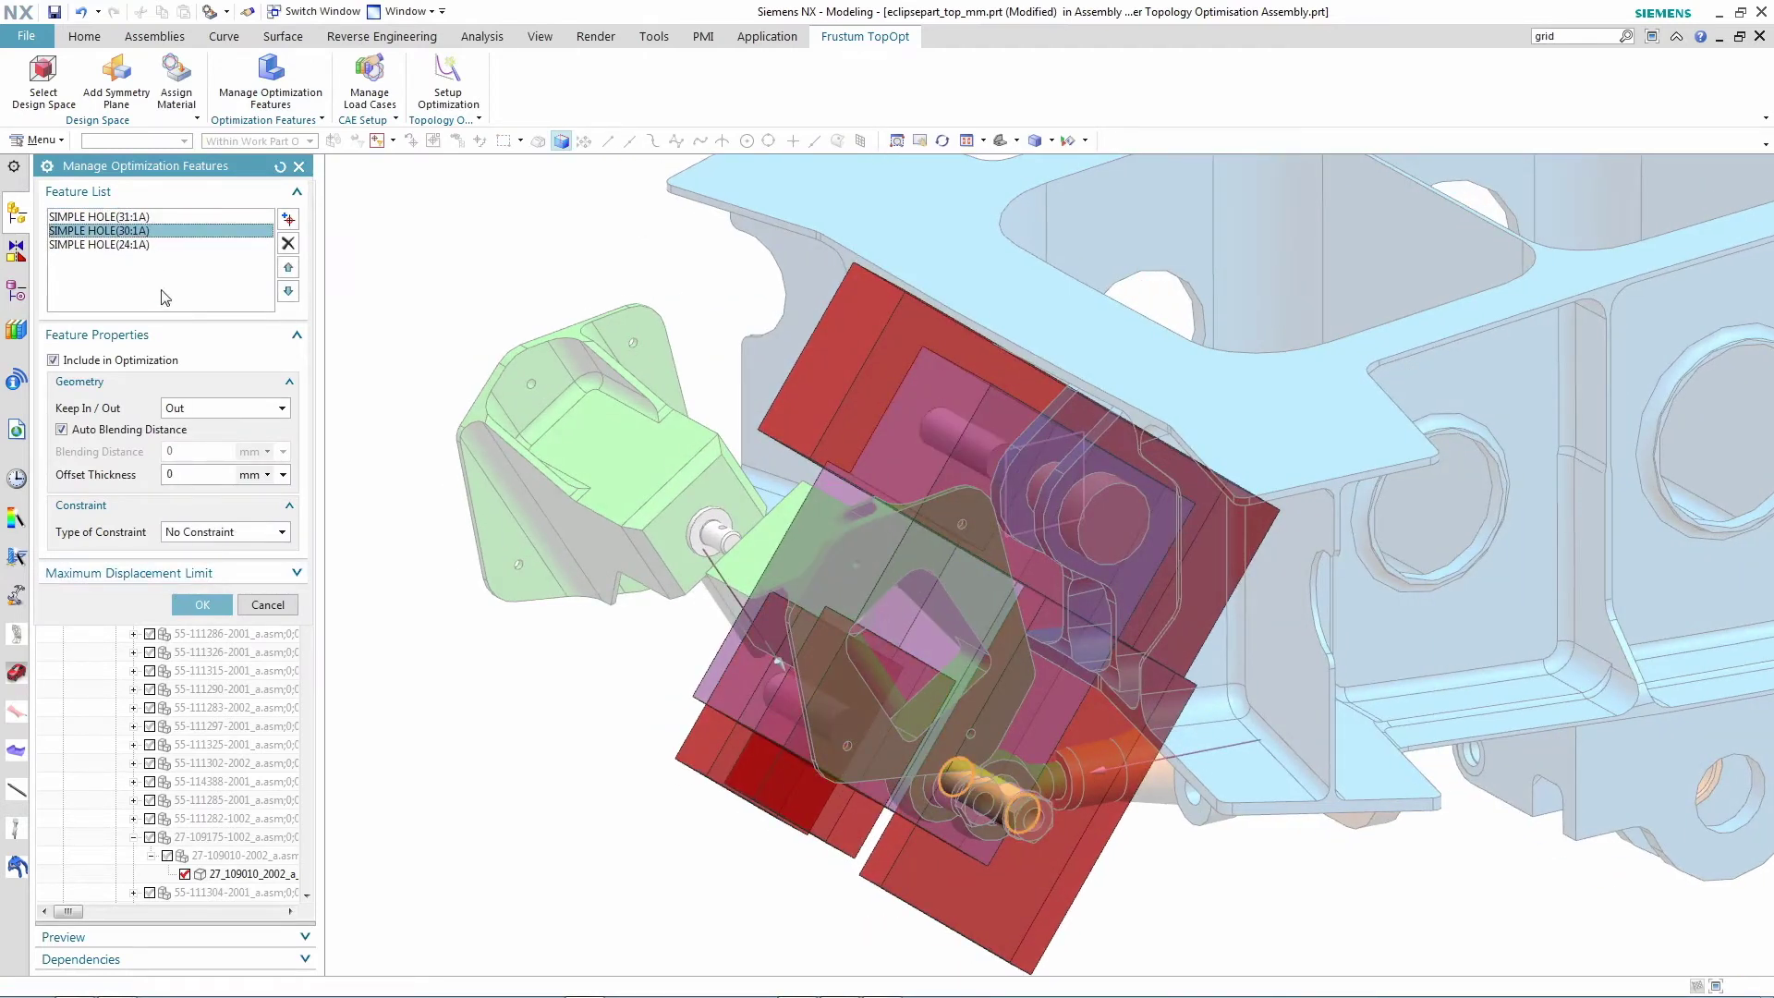
pyautogui.click(143, 244)
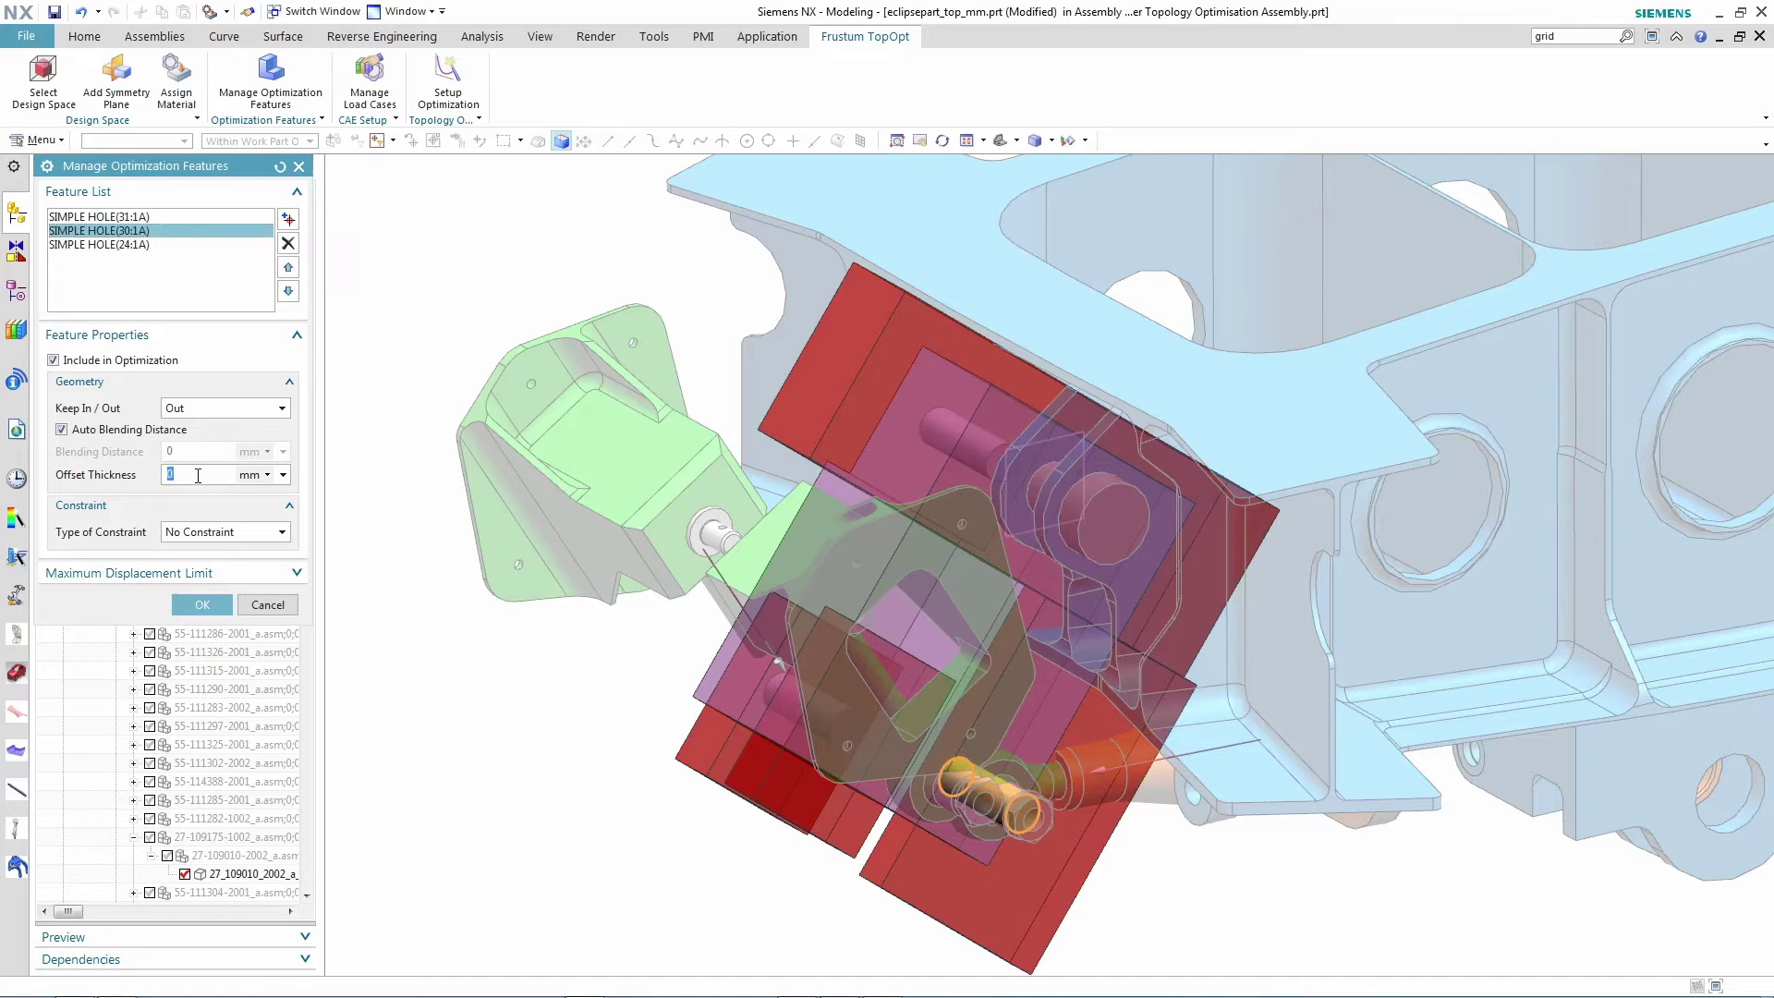
# Add the four red extruded blocks as keep-out optimization features and accept the feature settings
pyautogui.click(288, 220)
pyautogui.click(865, 322)
pyautogui.click(764, 737)
pyautogui.click(746, 739)
pyautogui.click(949, 840)
pyautogui.click(214, 266)
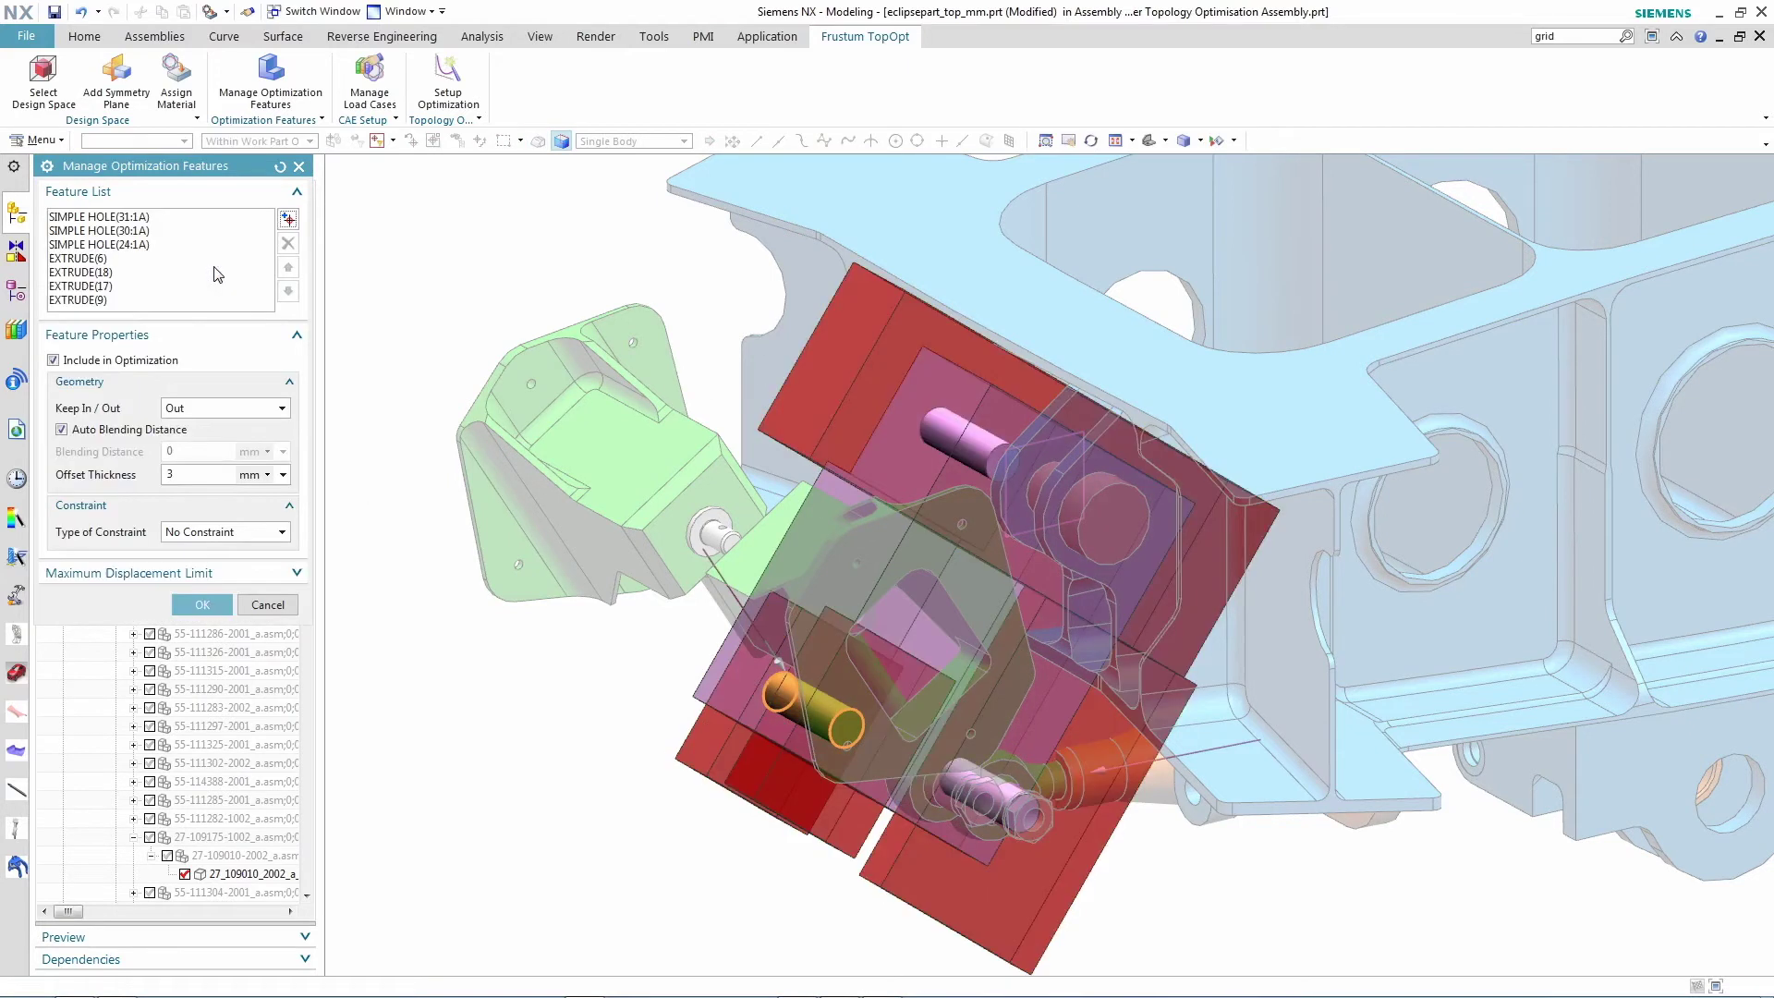
pyautogui.click(94, 260)
pyautogui.click(94, 271)
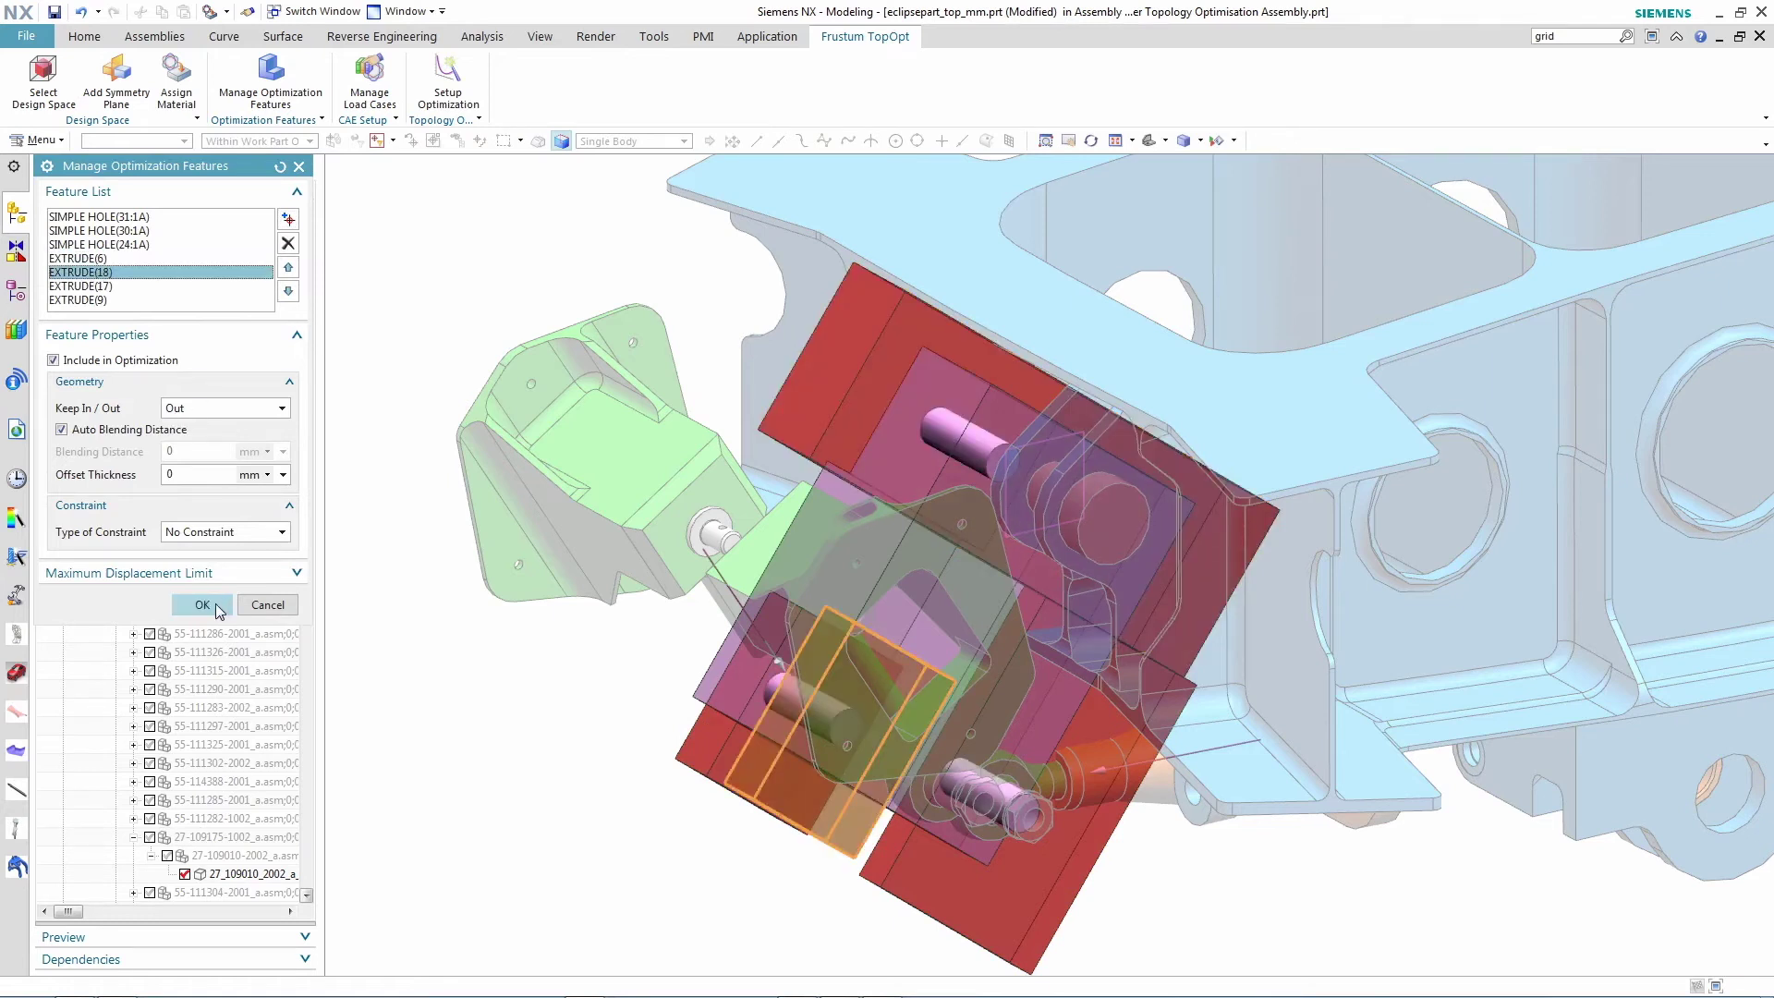
pyautogui.click(218, 605)
# Apply a 1000 N force to SIMPLE HOLE(30:1A) in Load Case 1, directed along the orange actuator
pyautogui.click(370, 79)
pyautogui.click(145, 400)
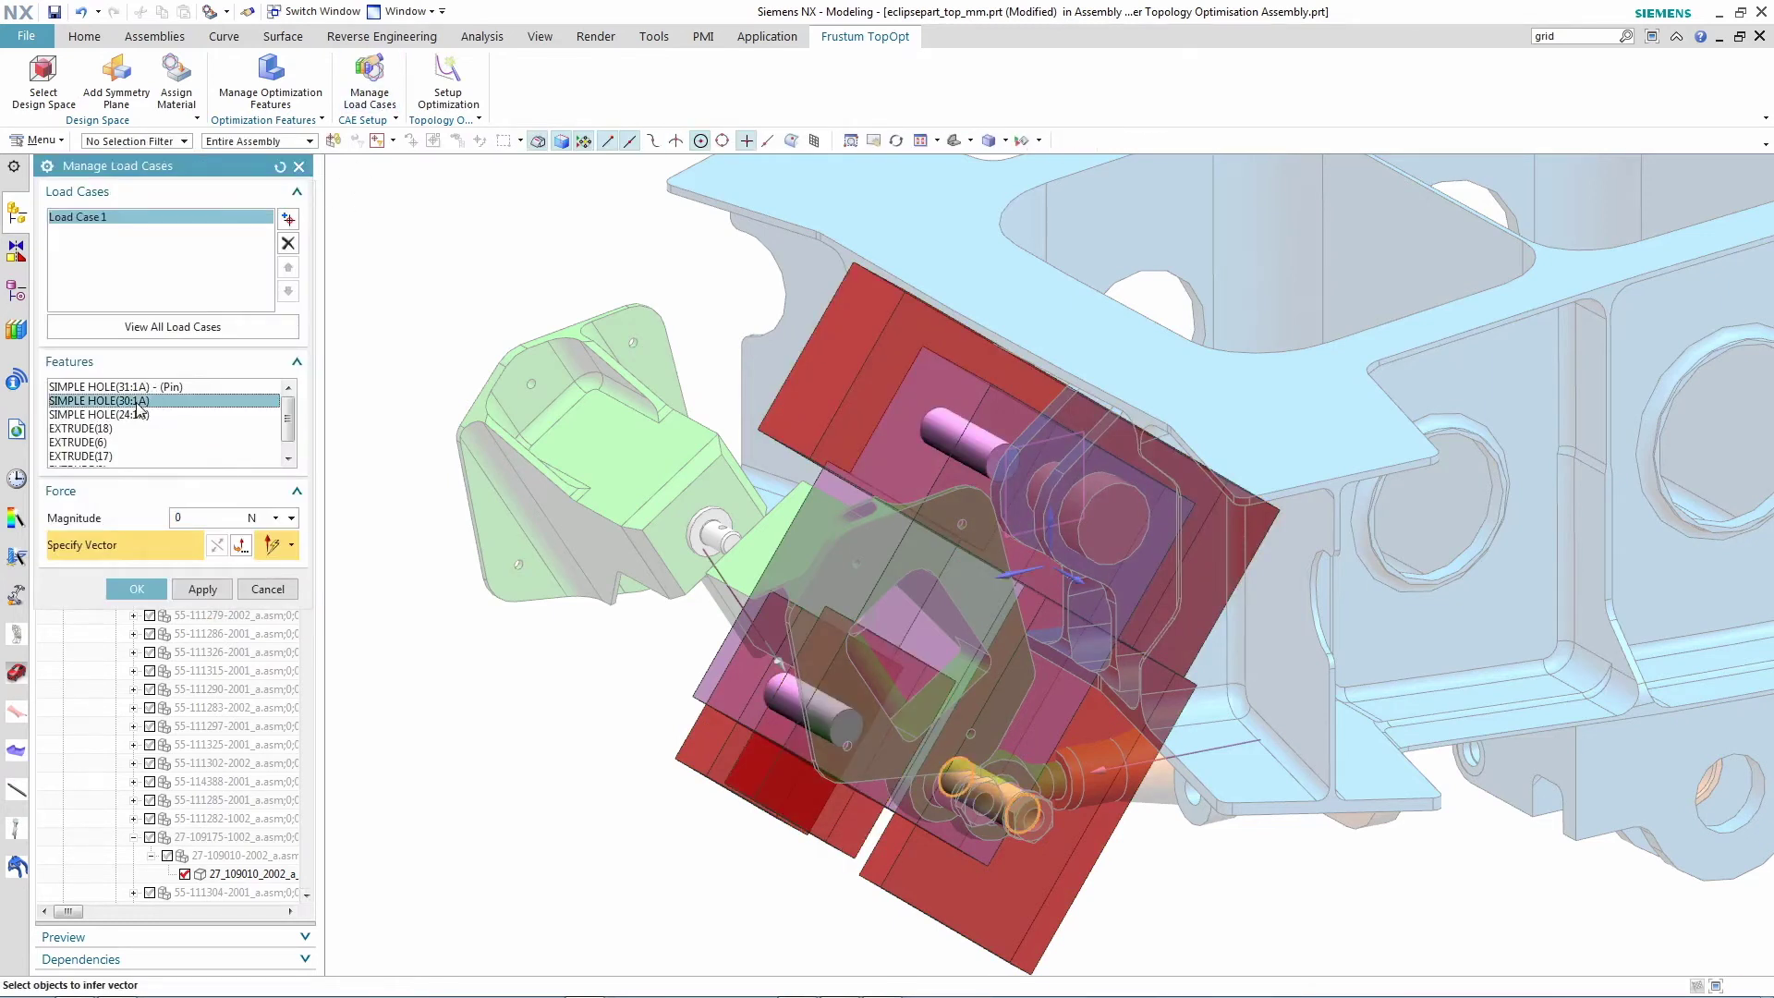
pyautogui.click(208, 517)
pyautogui.write('1000')
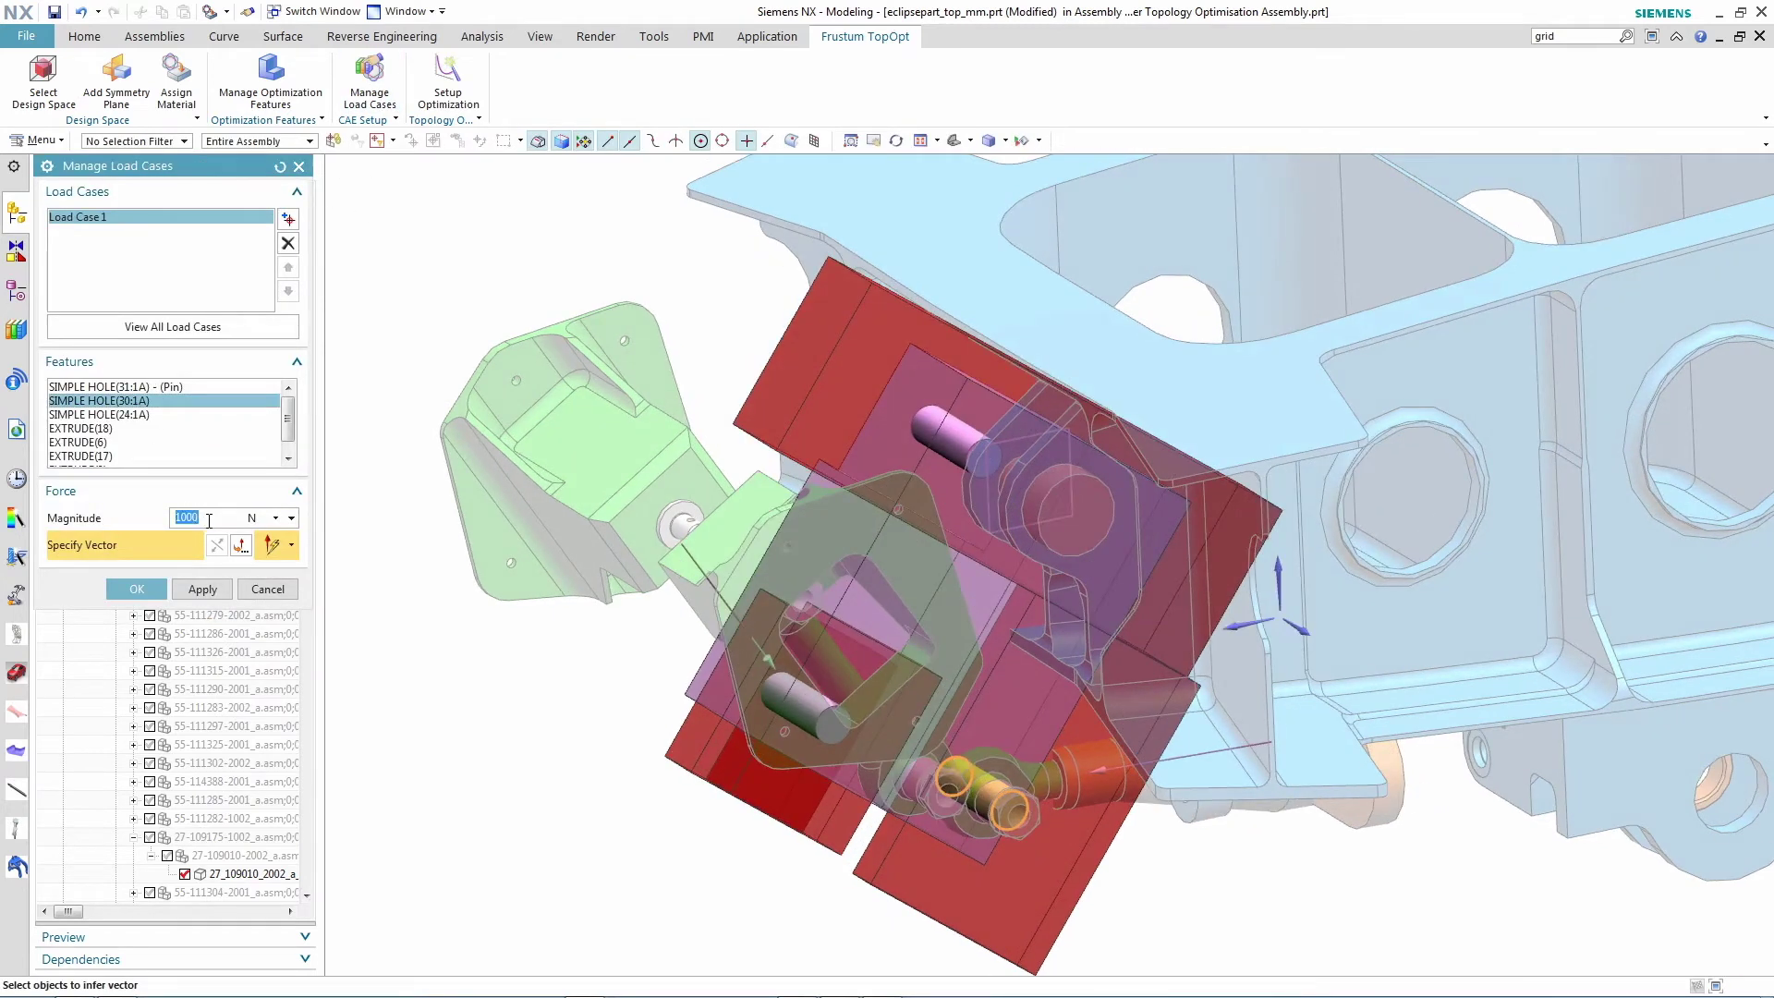
pyautogui.click(1106, 770)
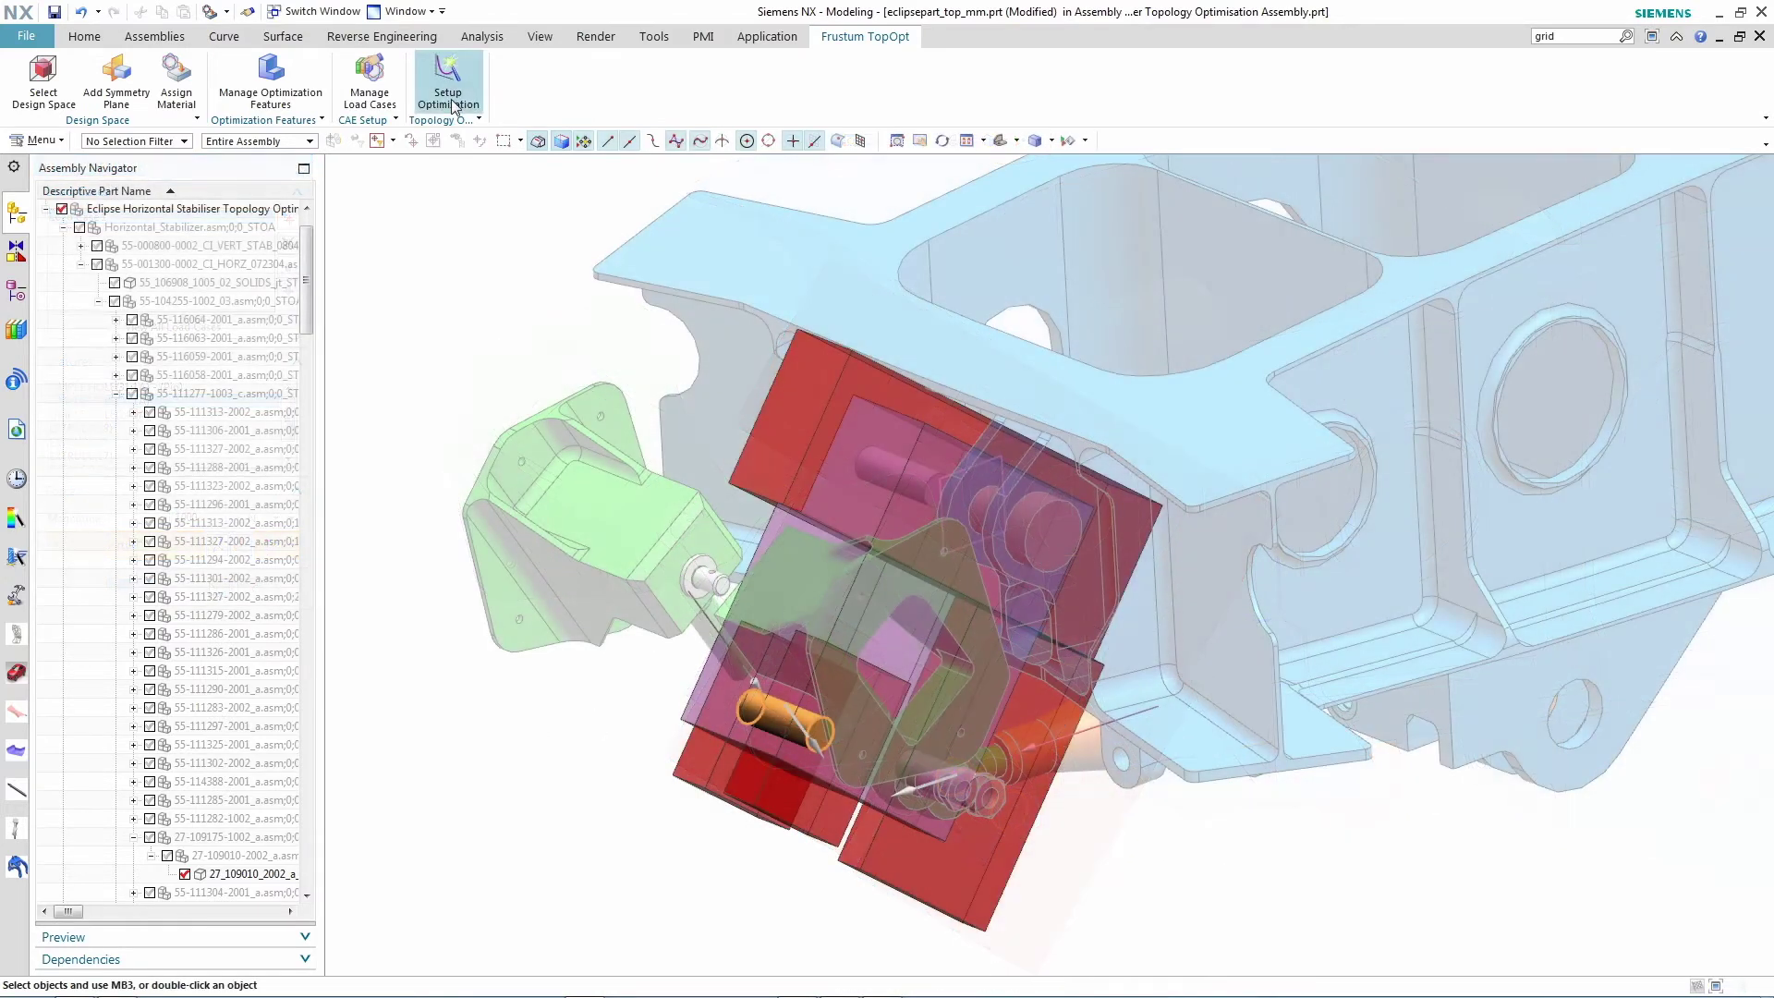
# Set up the optimization with a 0.17 kg mass target and a slightly finer resolution, and run it
pyautogui.click(449, 100)
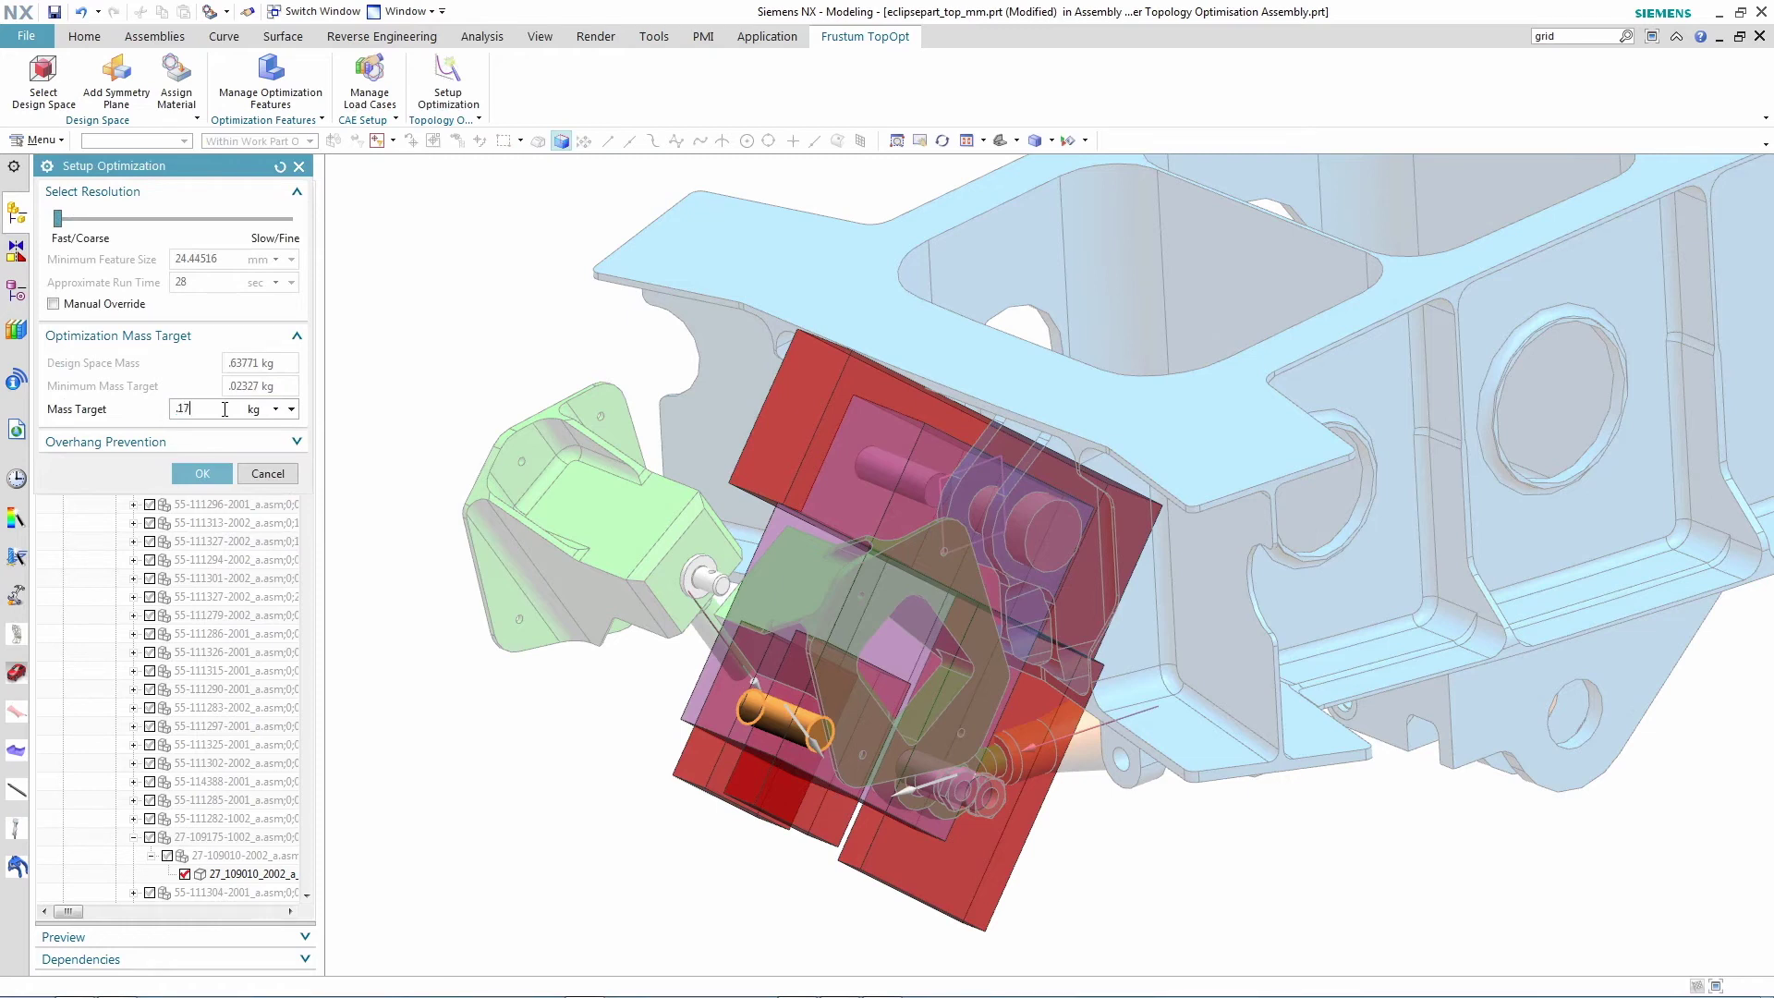
pyautogui.click(59, 223)
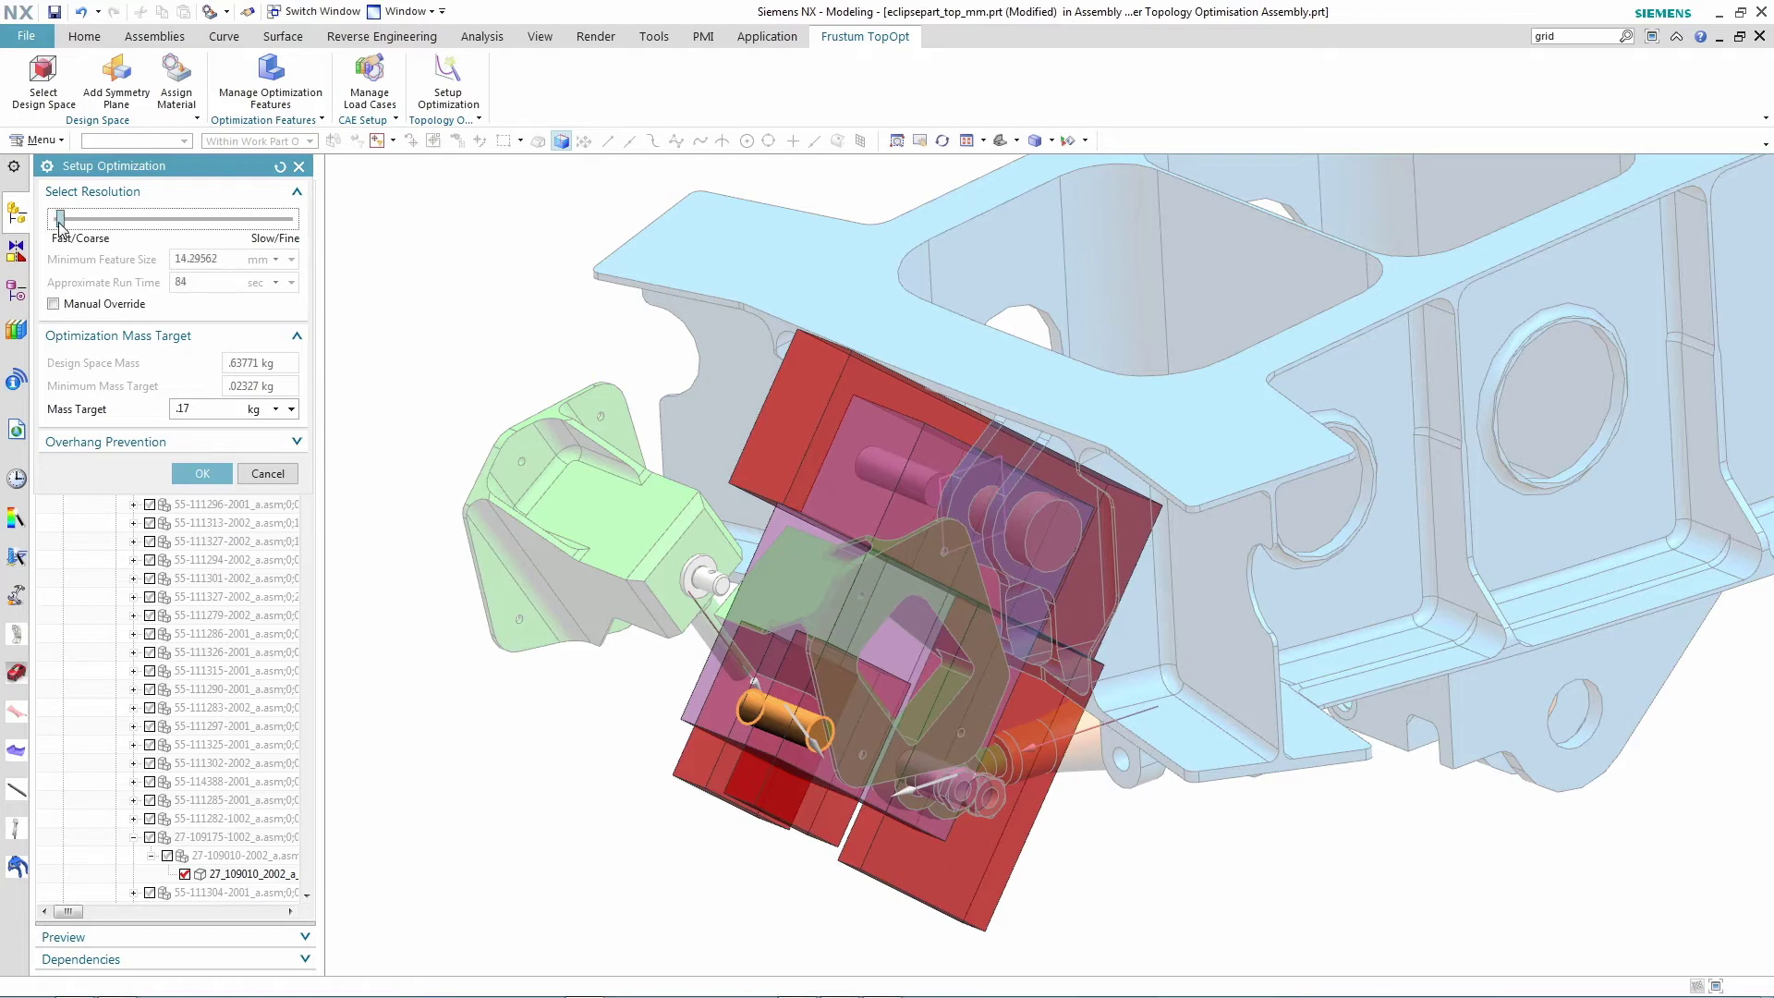
pyautogui.click(203, 473)
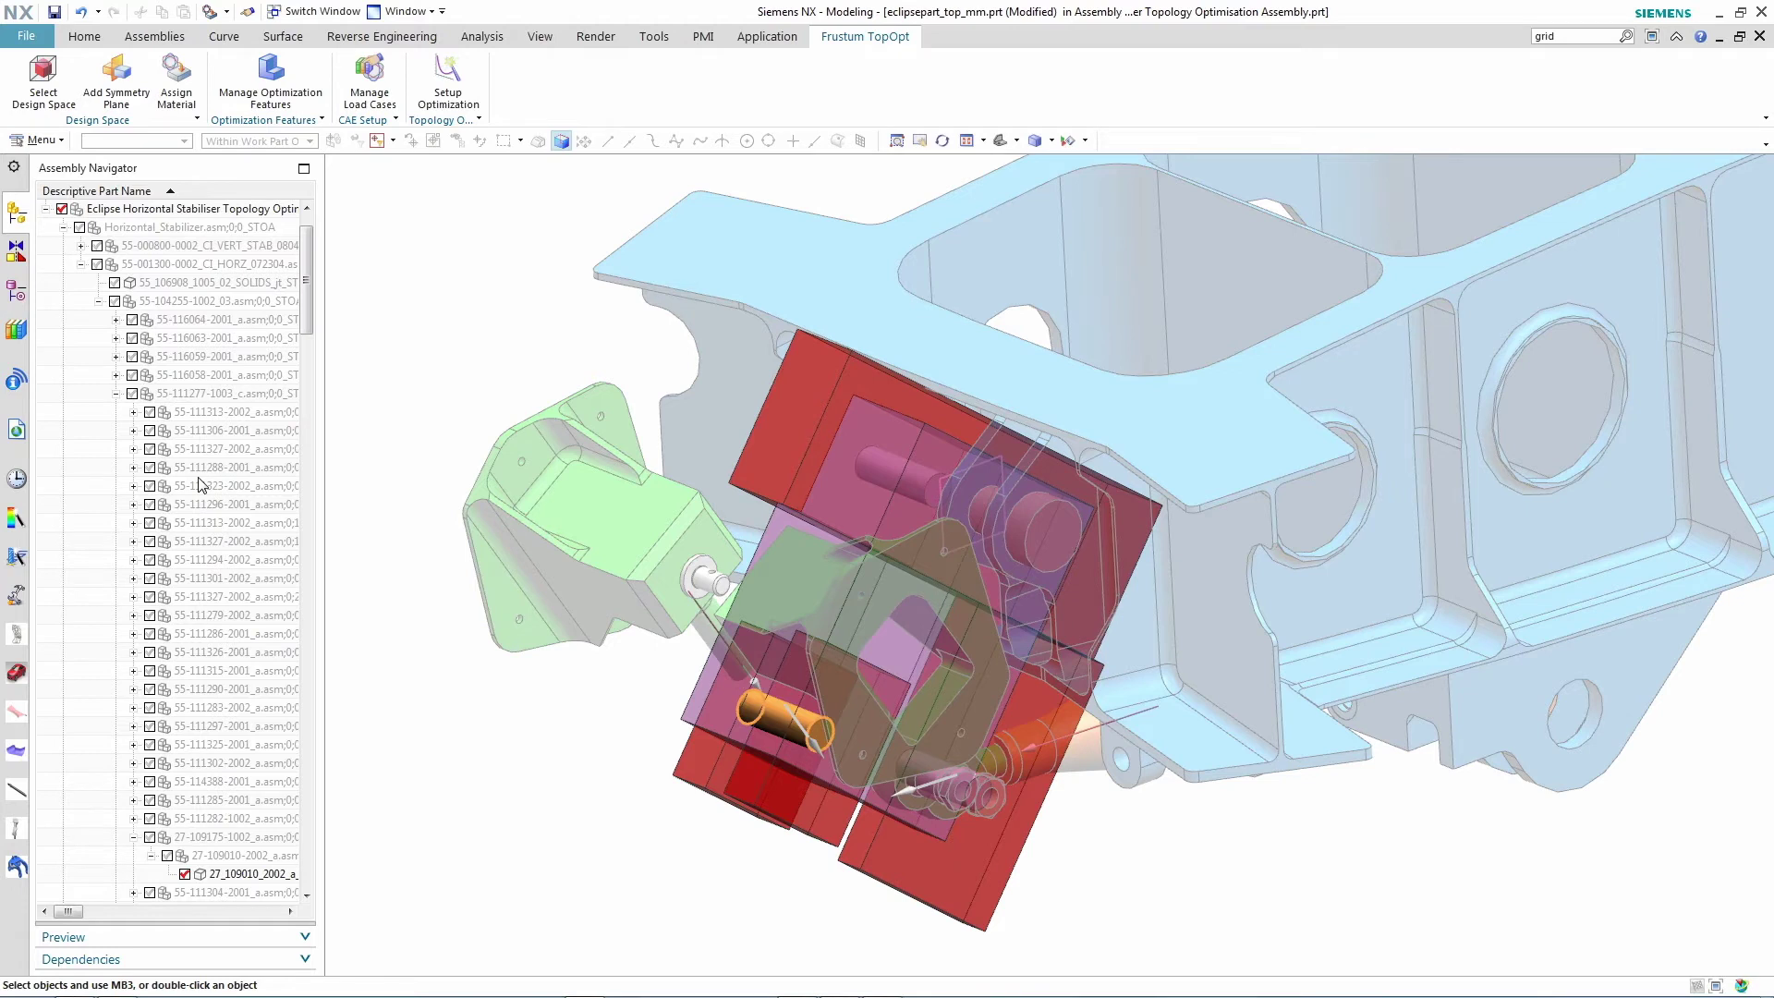
# Make the top-level assembly the work part again and switch the bracket's reference set to MODEL
pyautogui.doubleClick(232, 211)
pyautogui.rightClick(781, 802)
pyautogui.moveTo(922, 507)
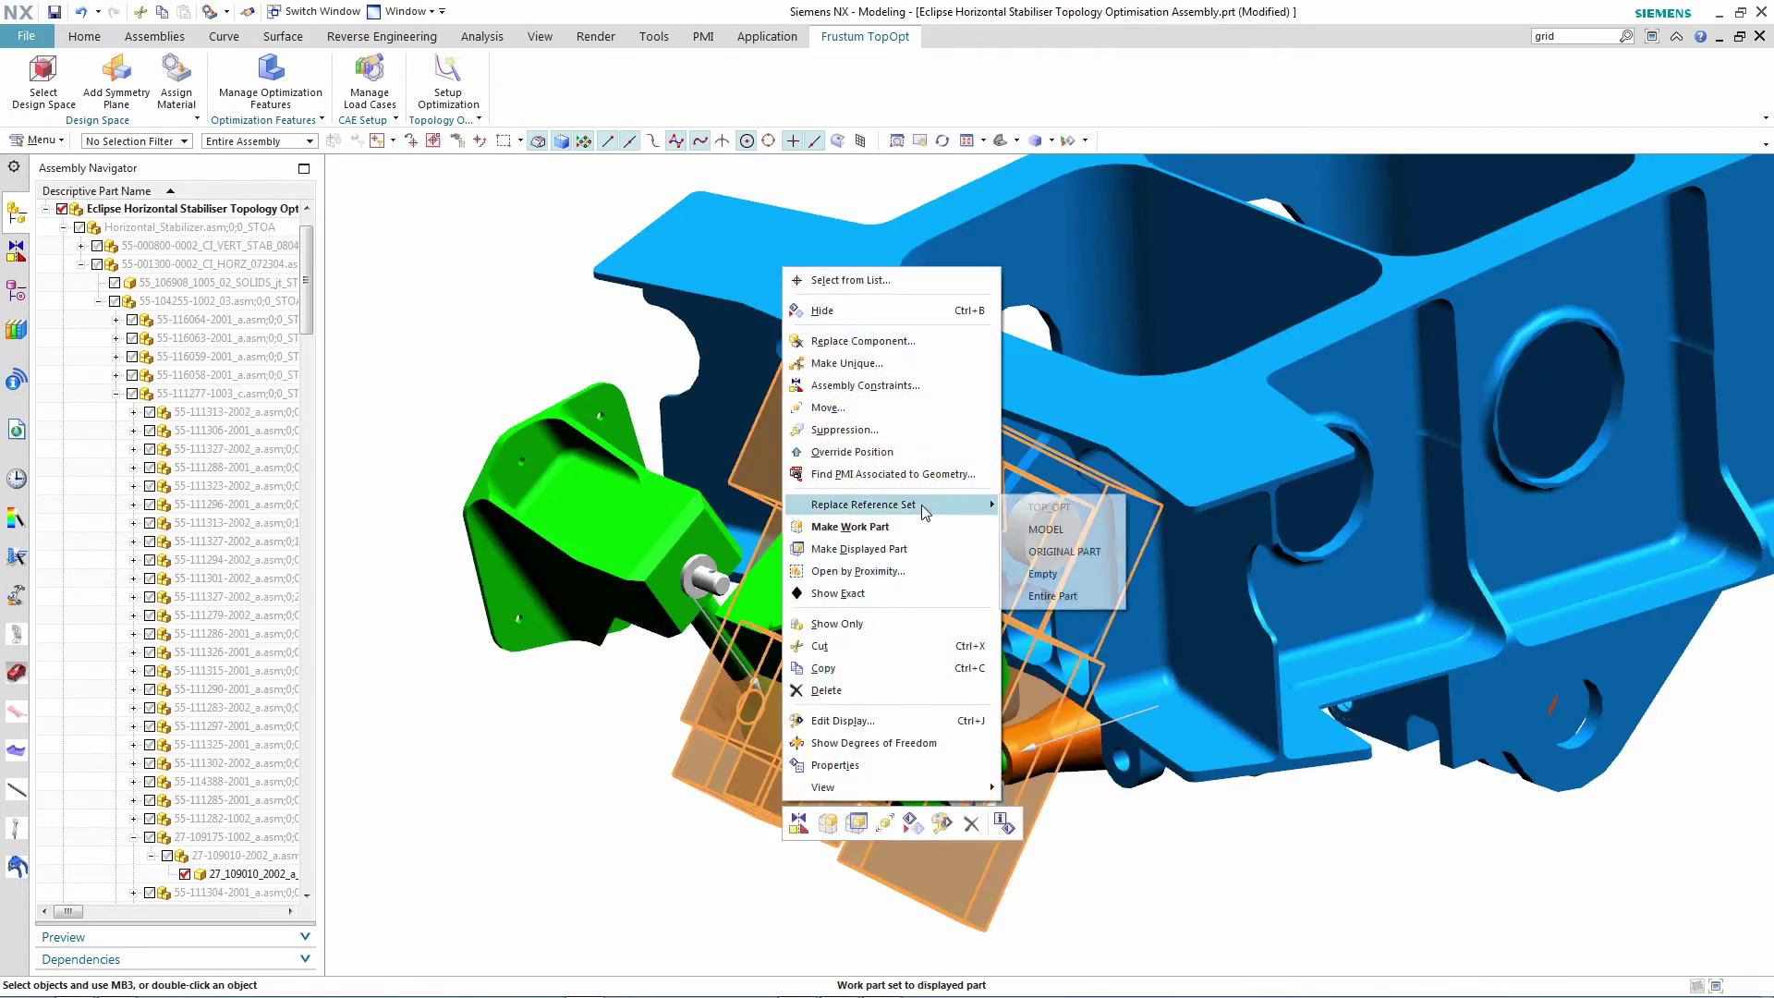
pyautogui.click(1046, 529)
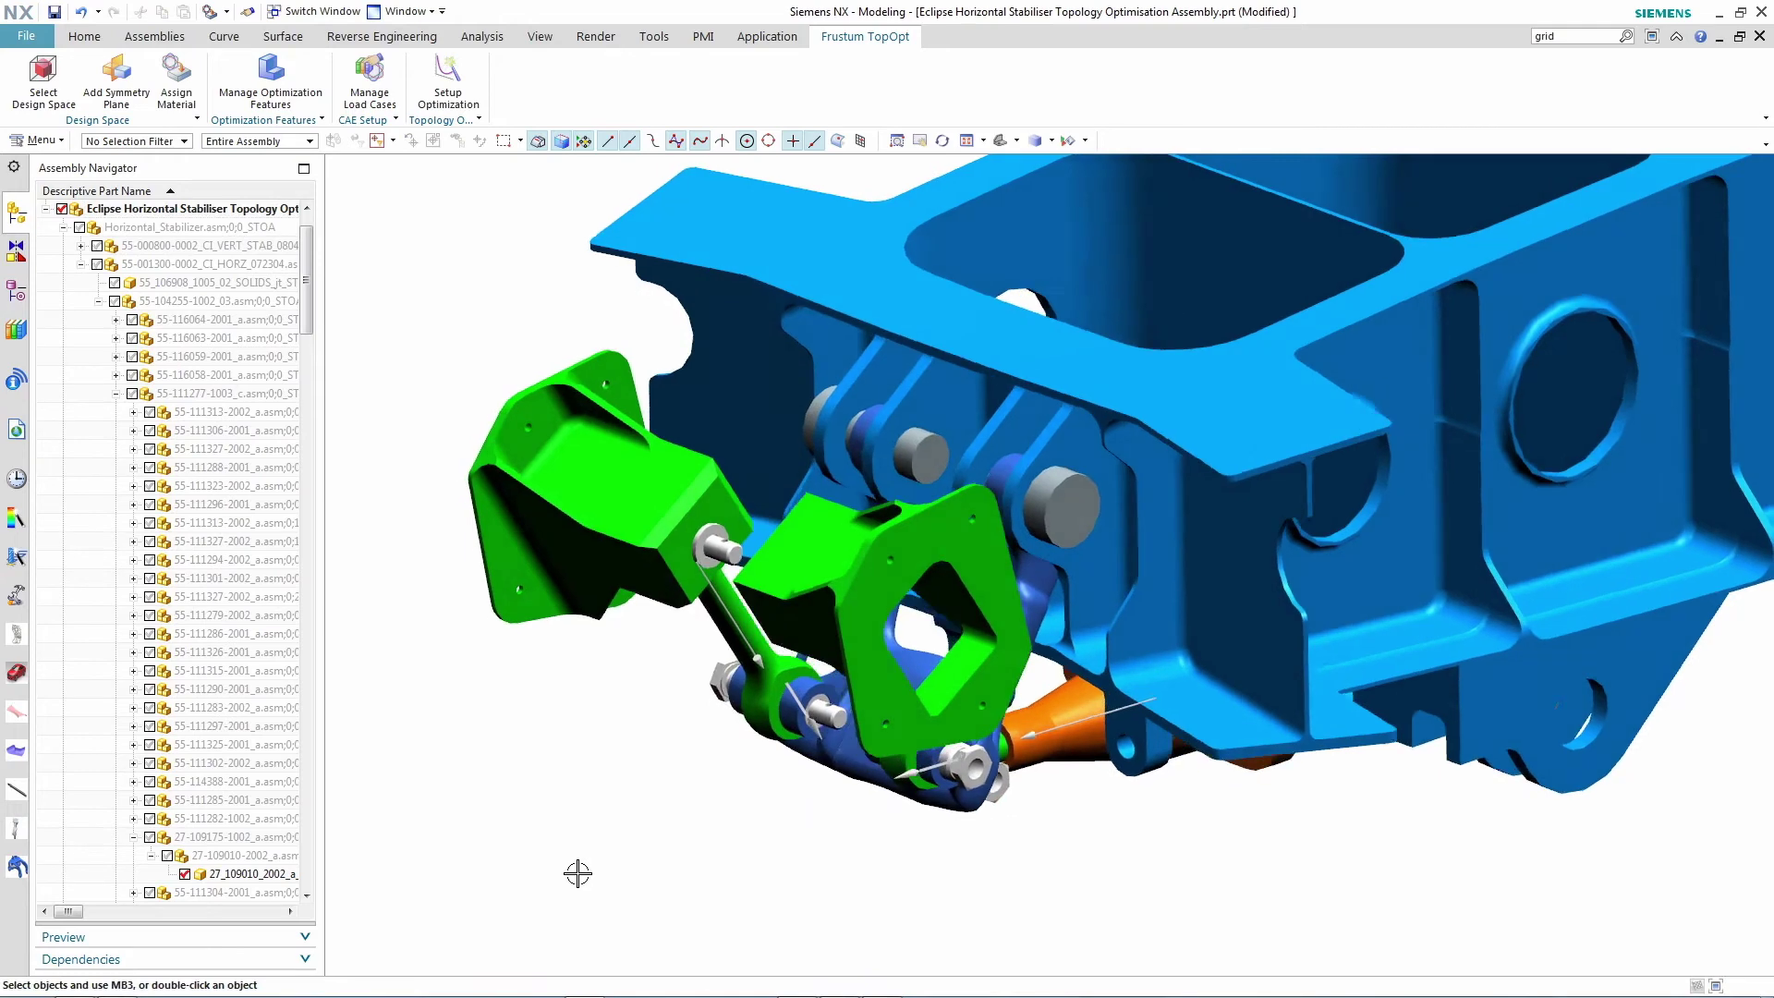
# Display the optimized bracket part on its own and hide its solid bodies and datums
pyautogui.moveTo(577, 873); pyautogui.dragTo(1125, 834, button='middle')
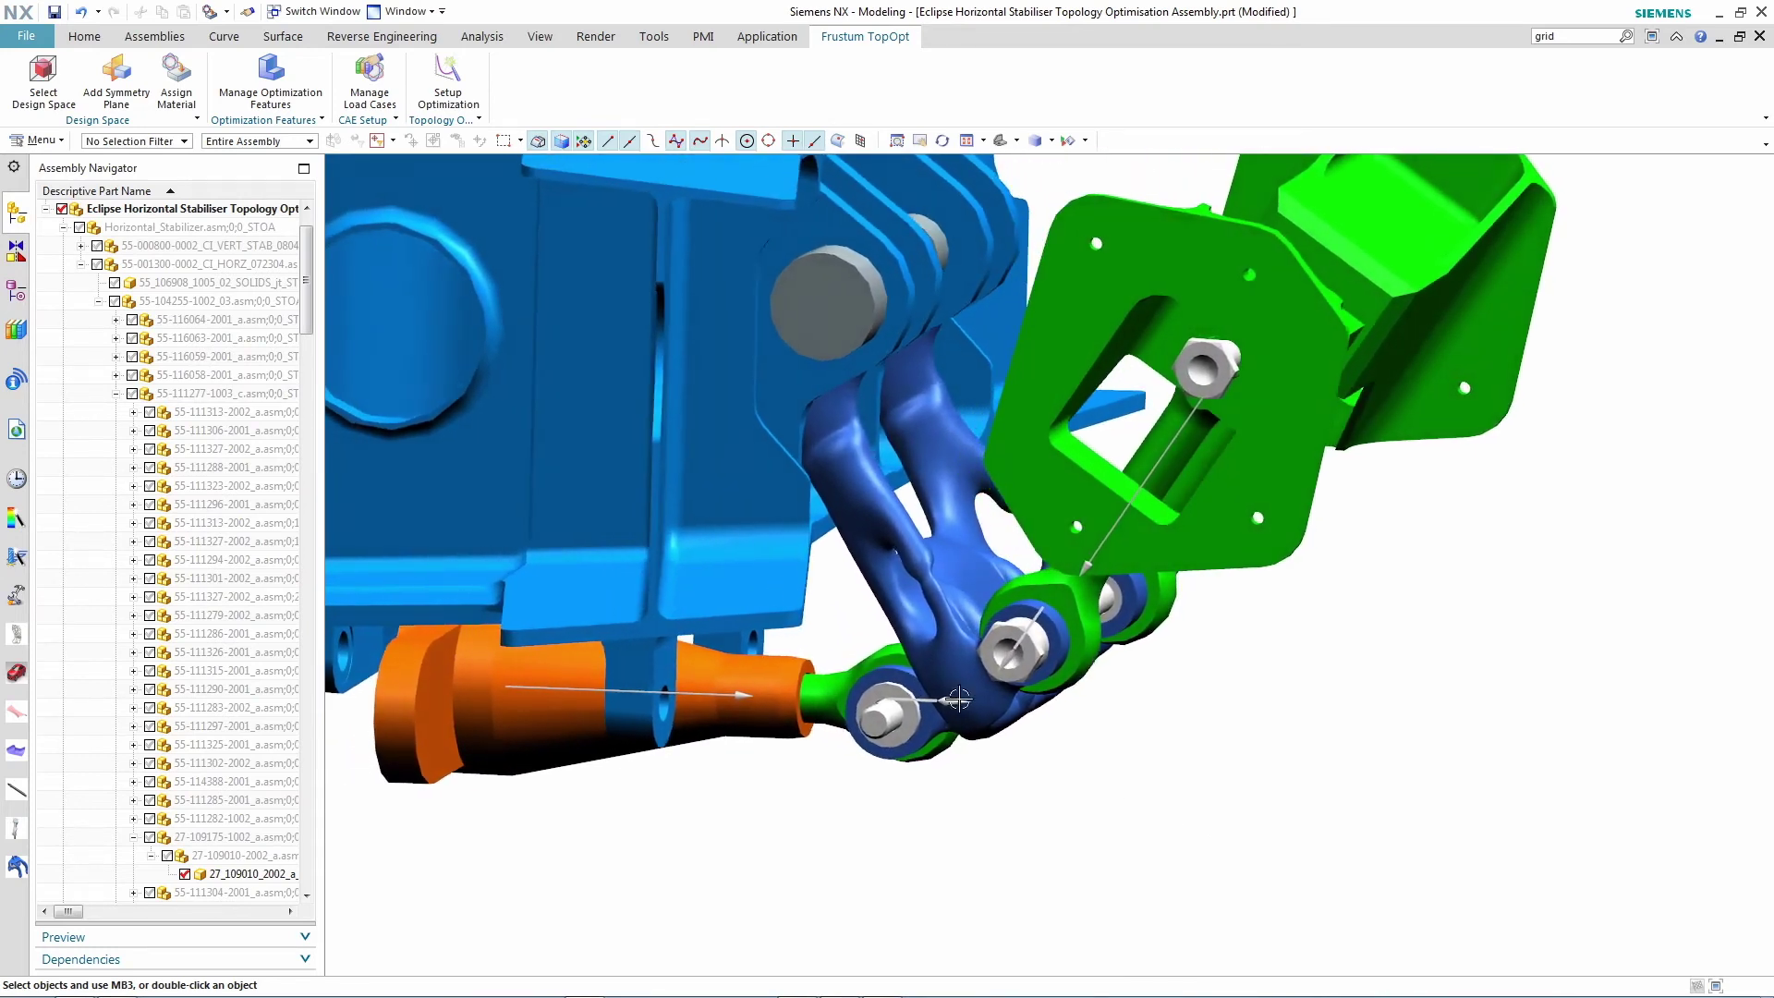
pyautogui.click(979, 679)
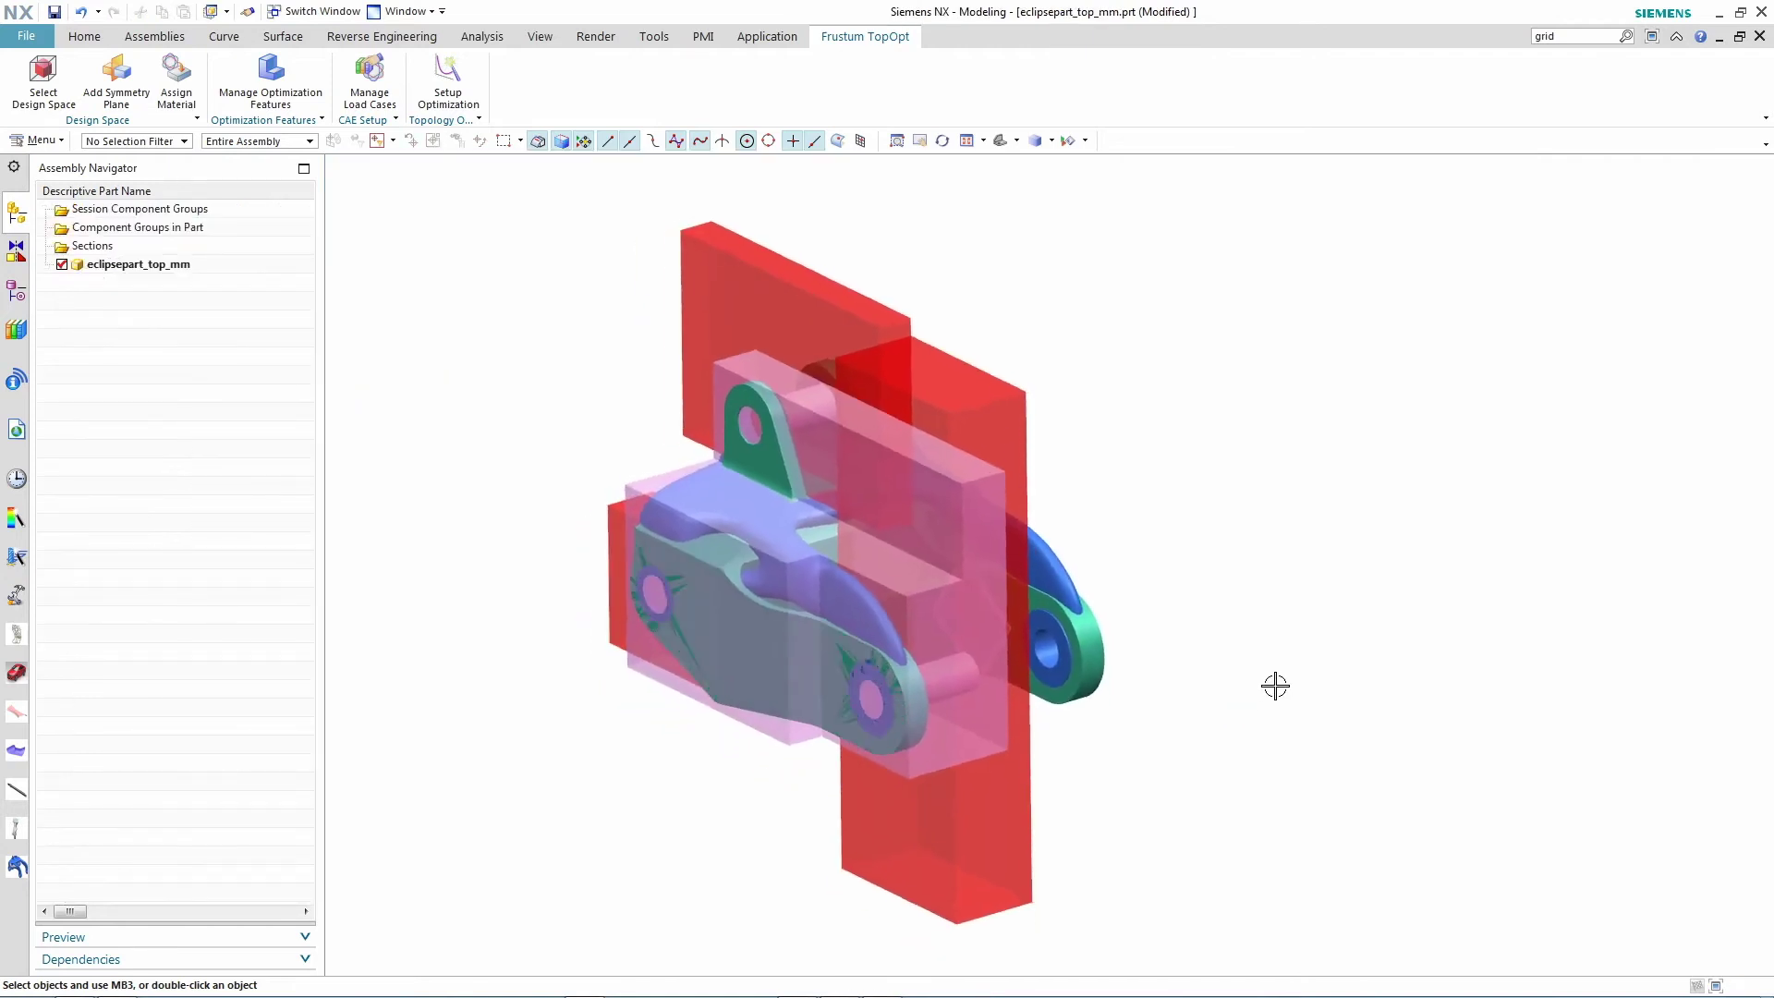
pyautogui.hotkey('ctrl', 'w')
pyautogui.click(306, 267)
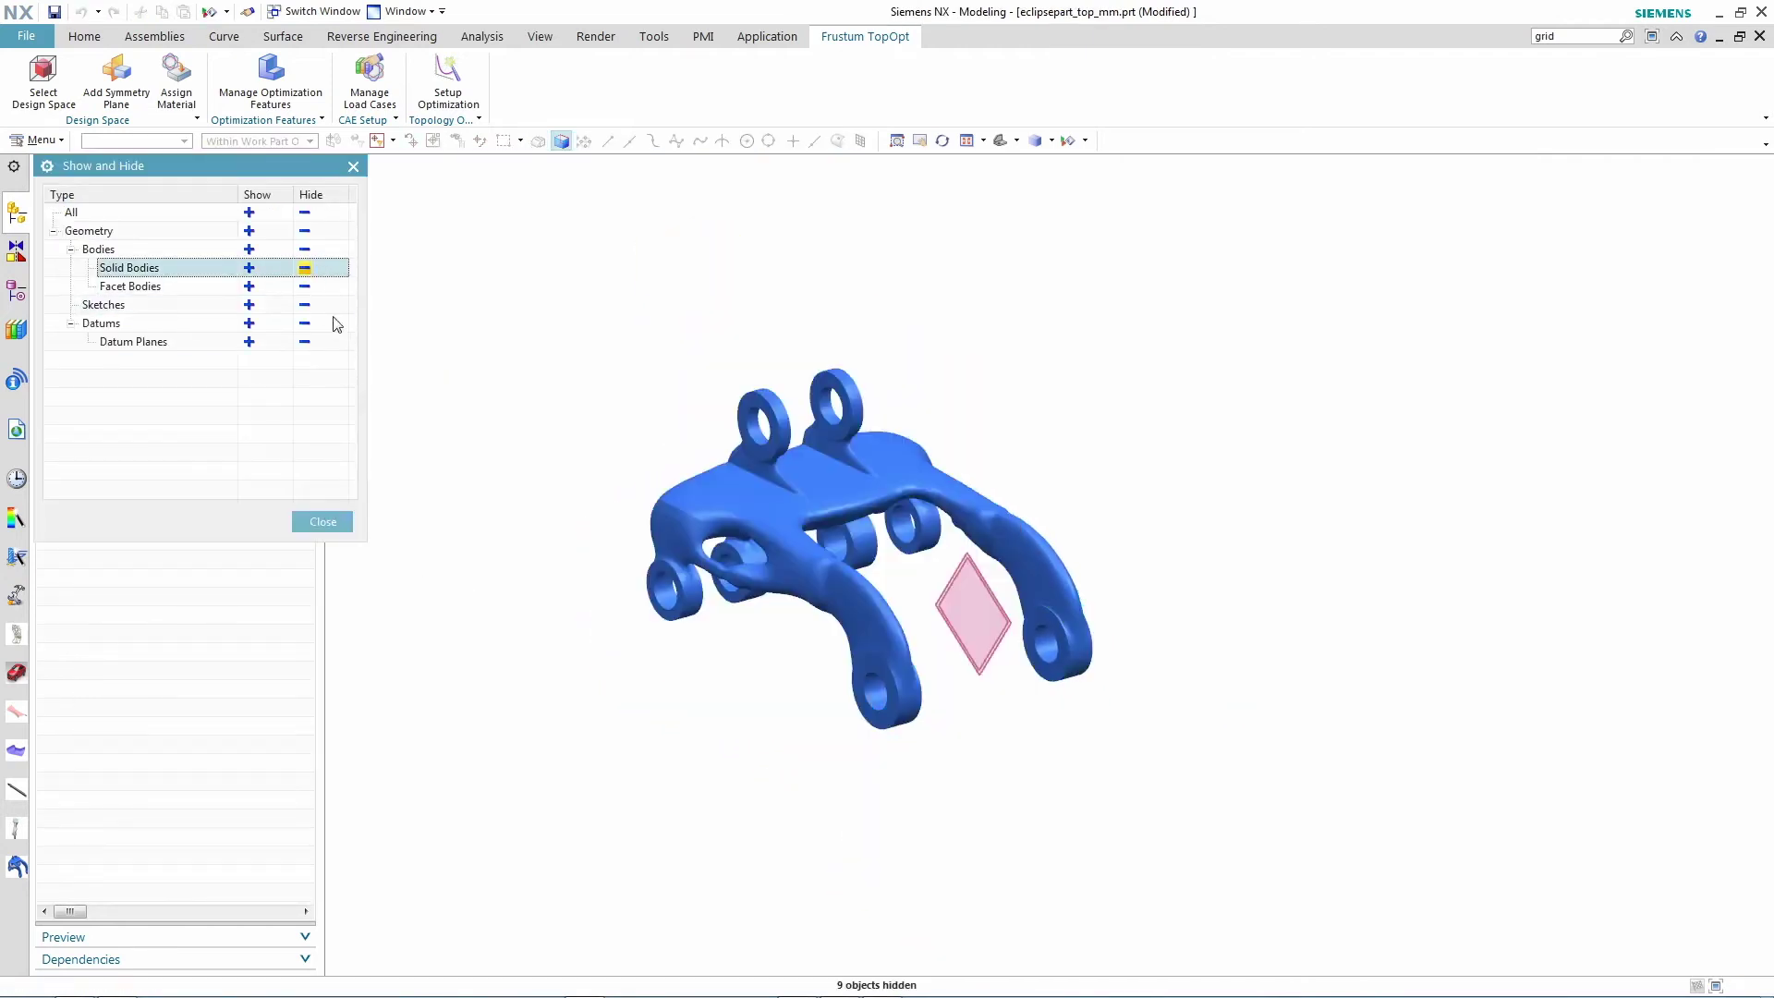
pyautogui.click(315, 326)
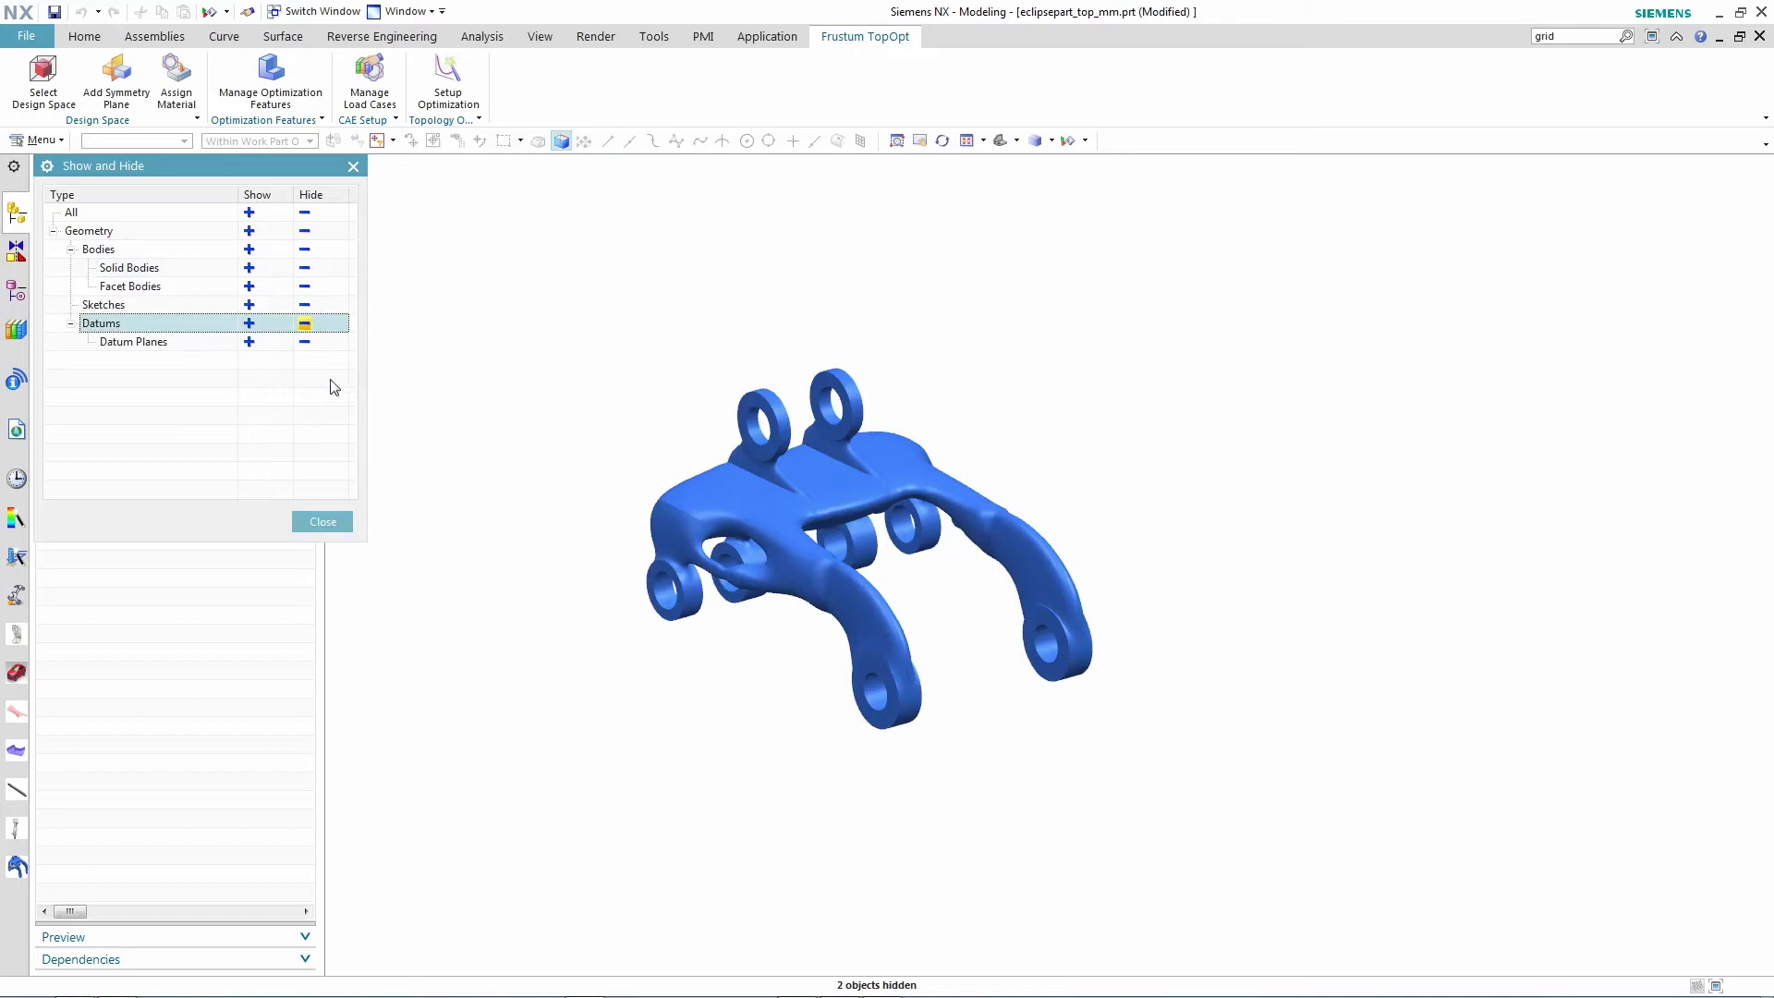
pyautogui.click(323, 520)
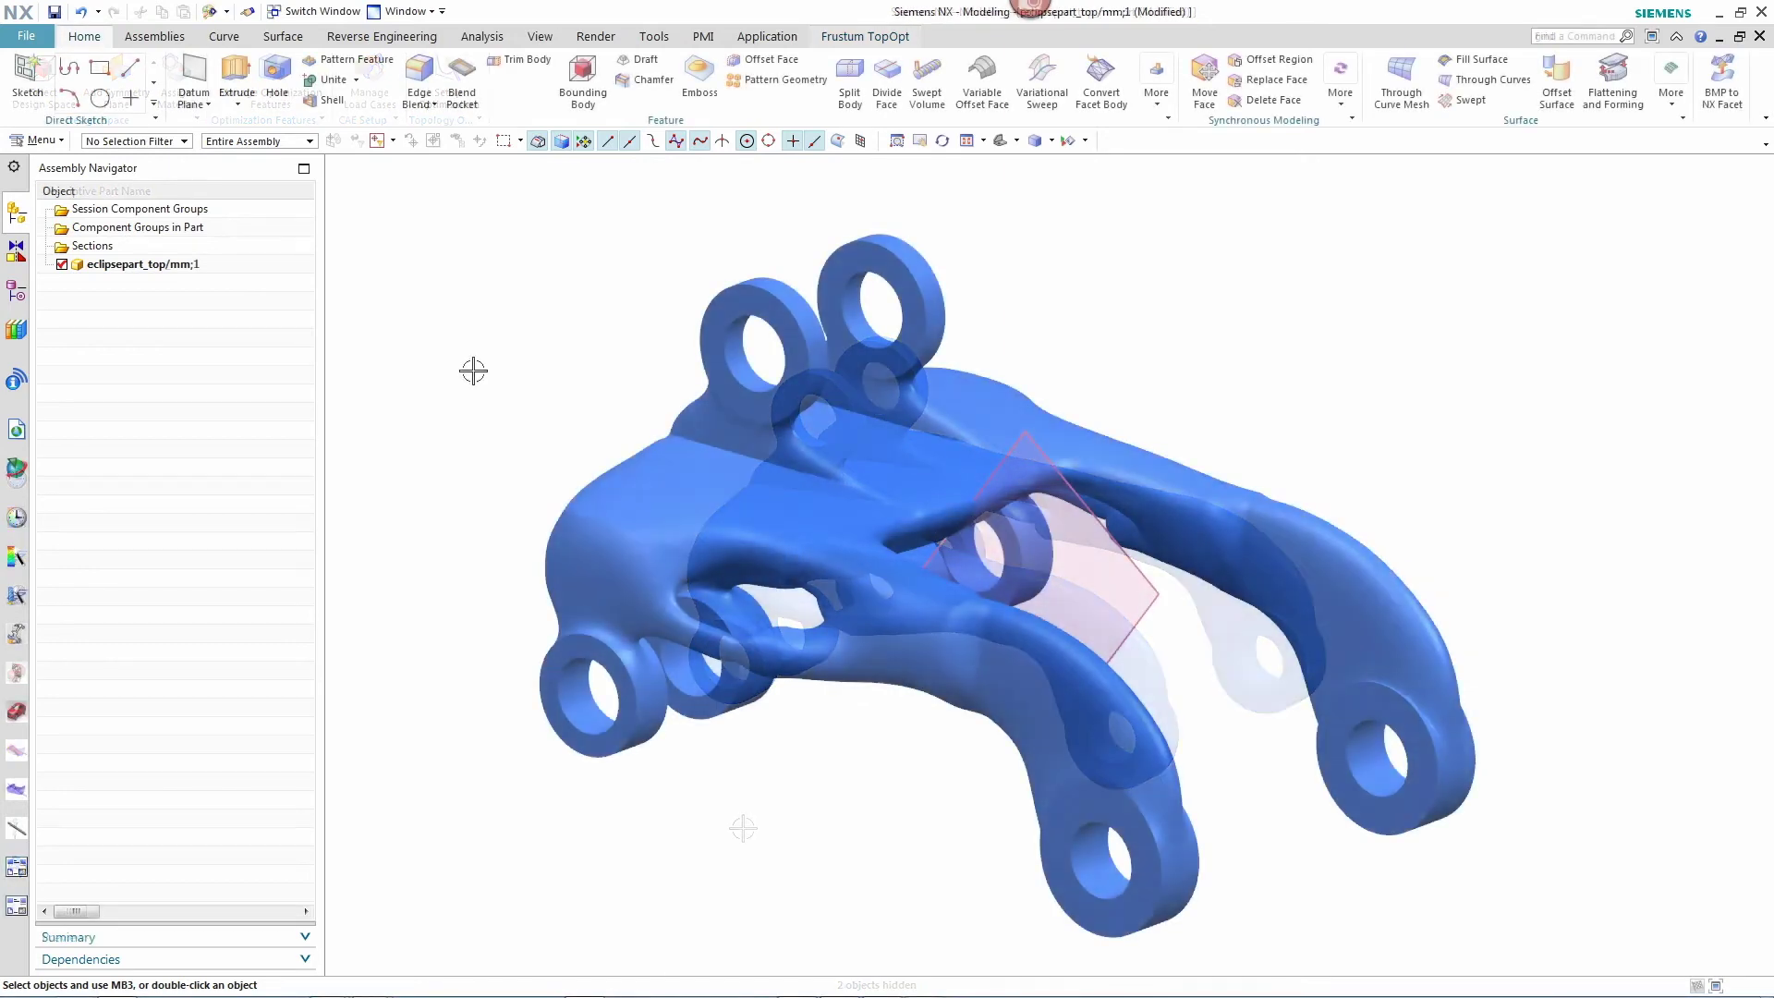
# Enter the NX Realize Shape task for the optimized bracket
pyautogui.click(283, 36)
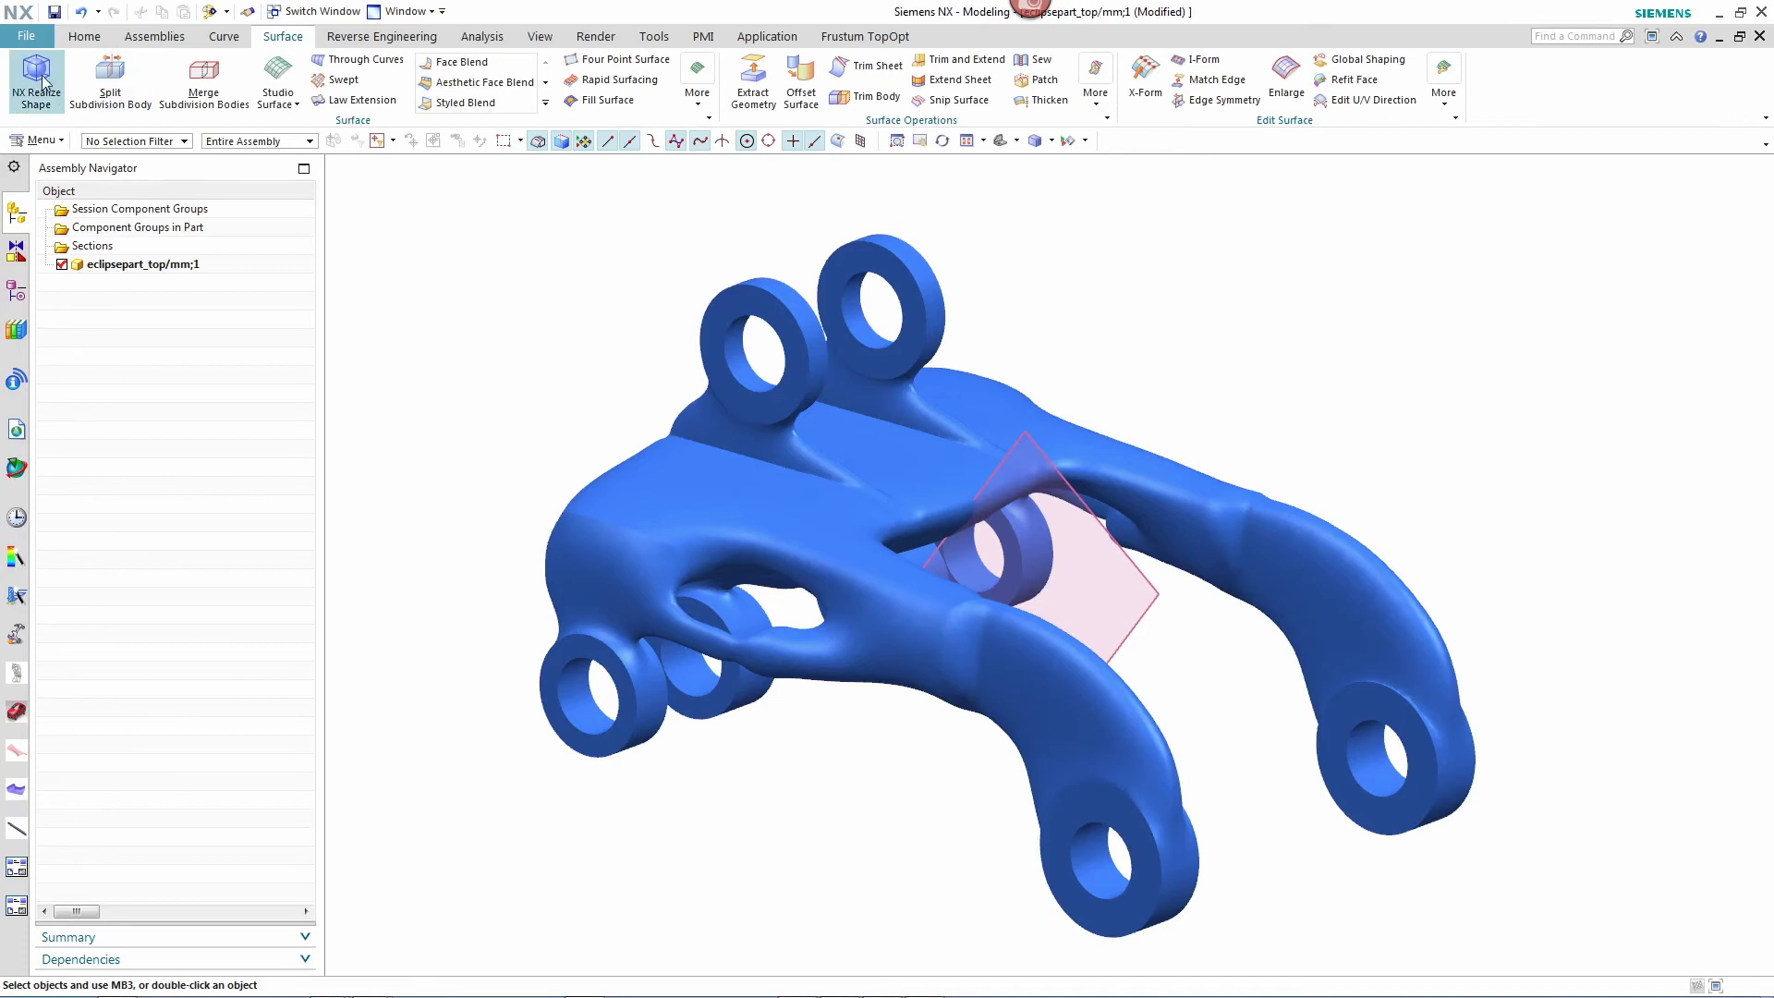
pyautogui.click(32, 78)
pyautogui.moveTo(484, 304); pyautogui.dragTo(440, 411, button='middle')
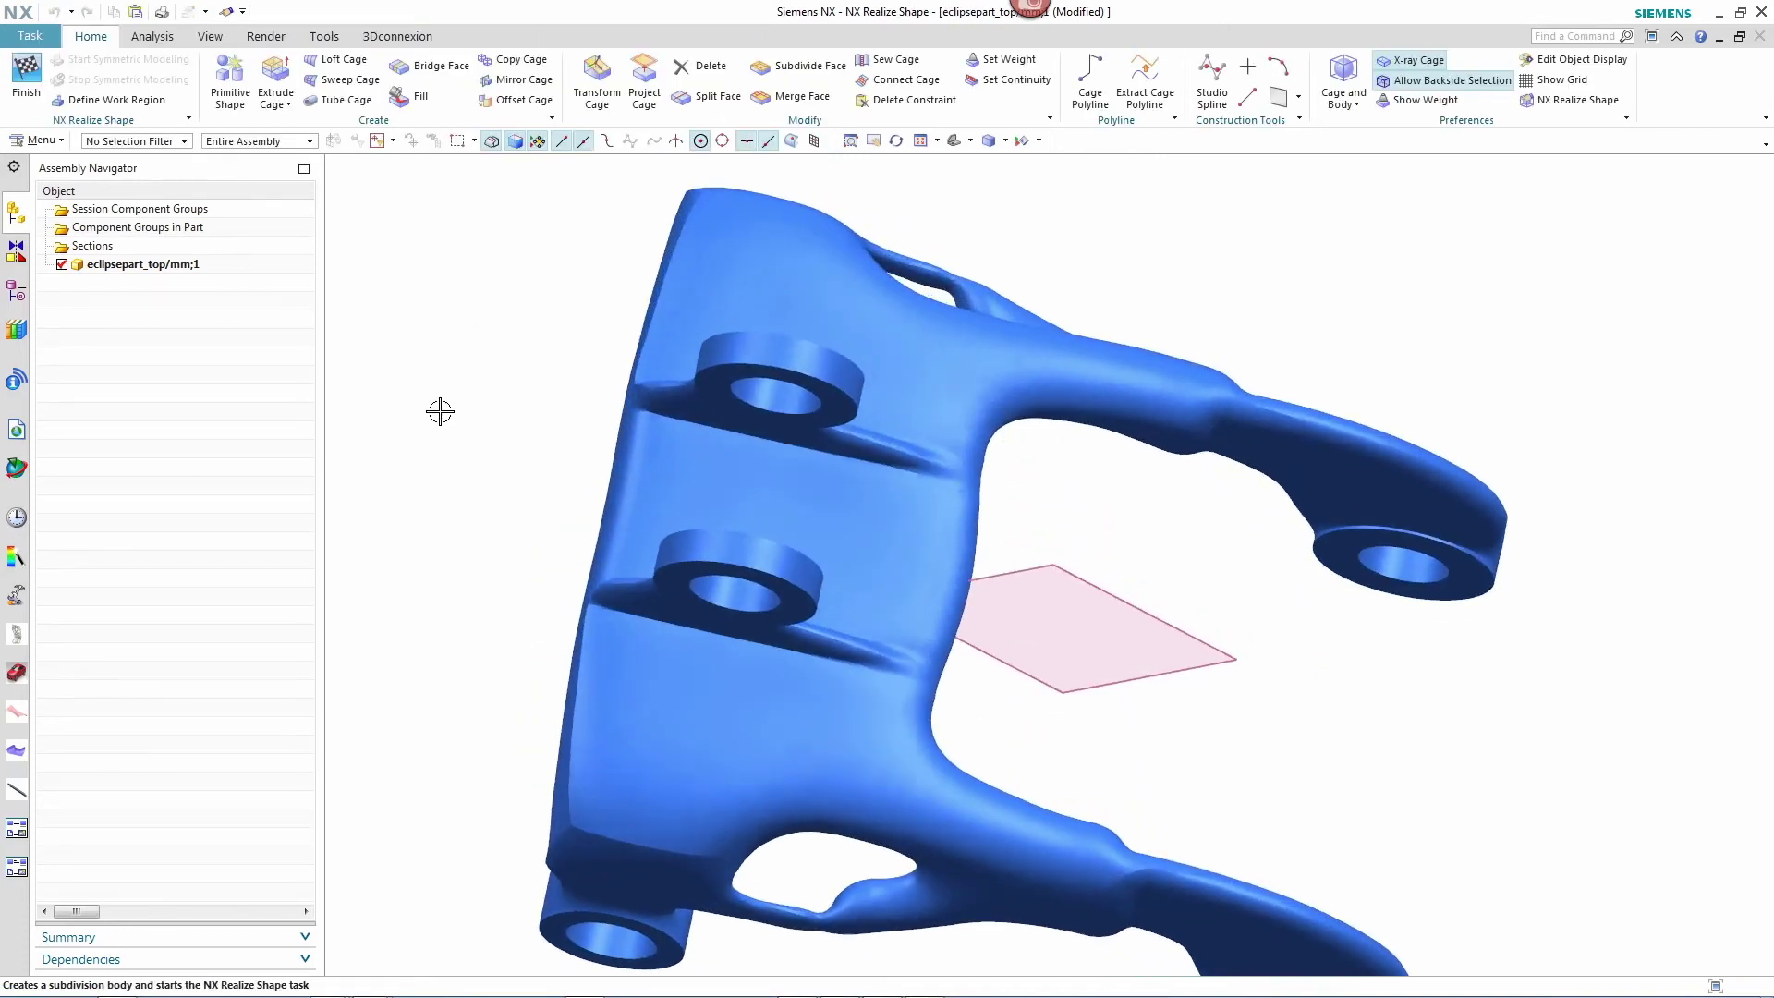
pyautogui.press('F8')
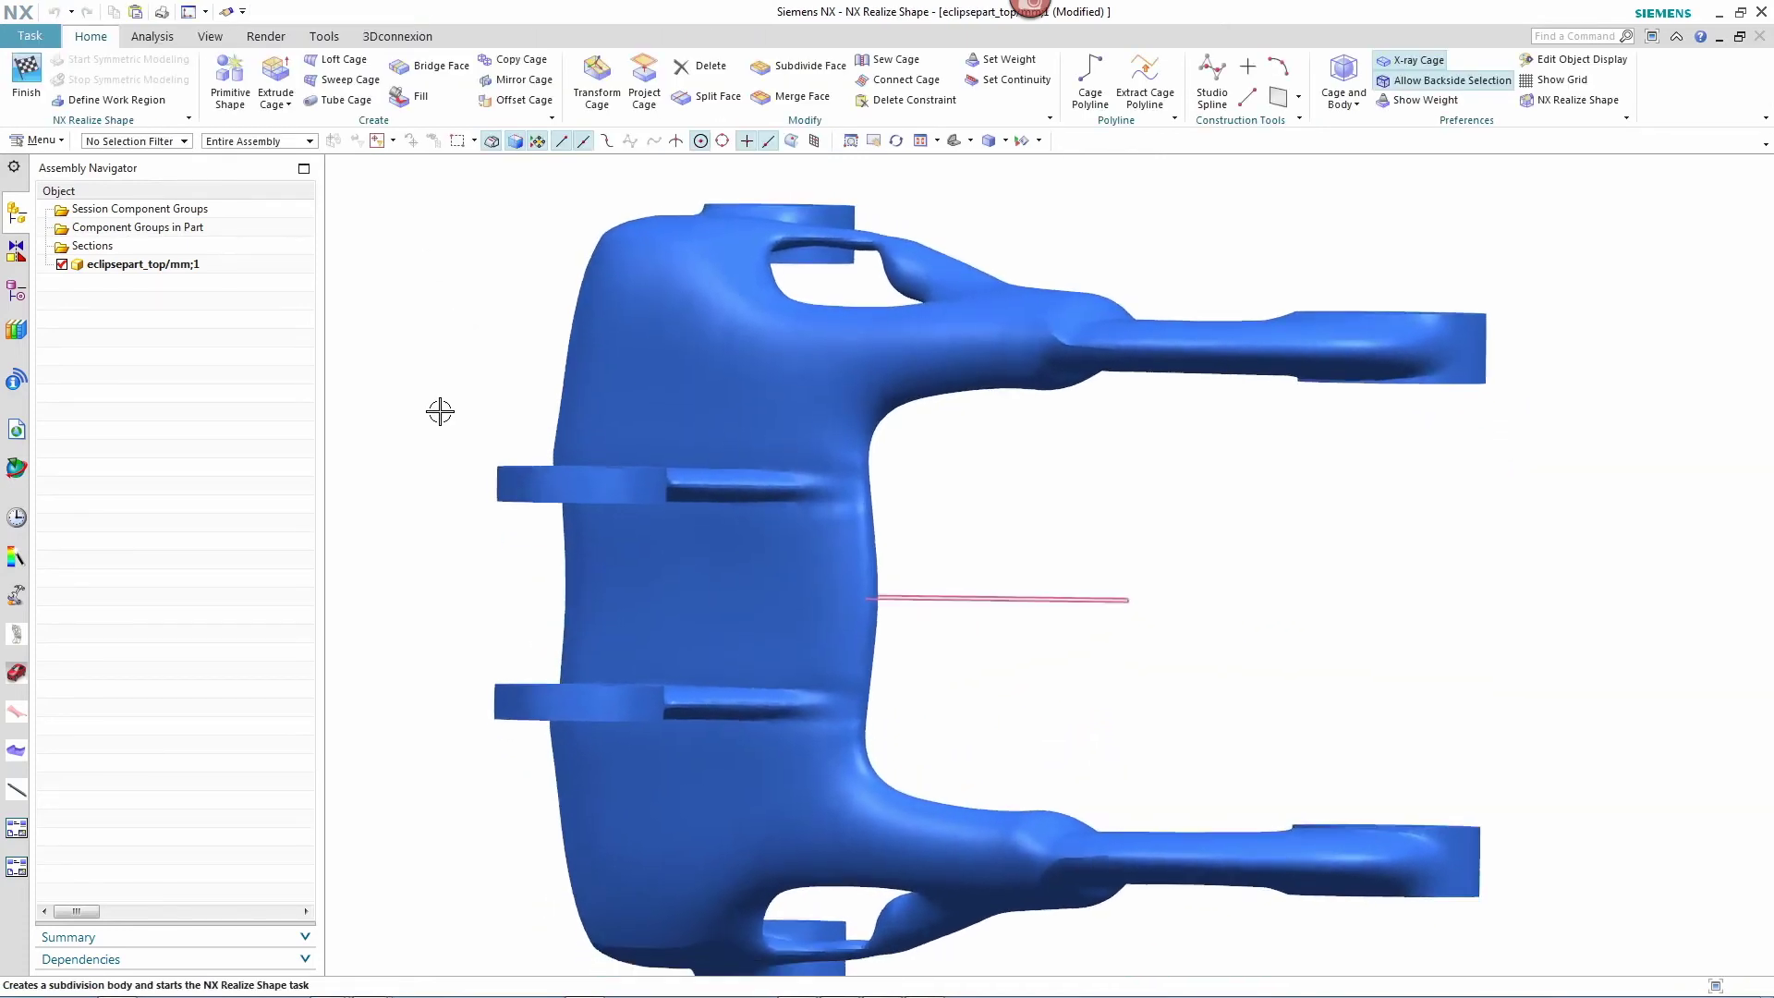
pyautogui.press('F8')
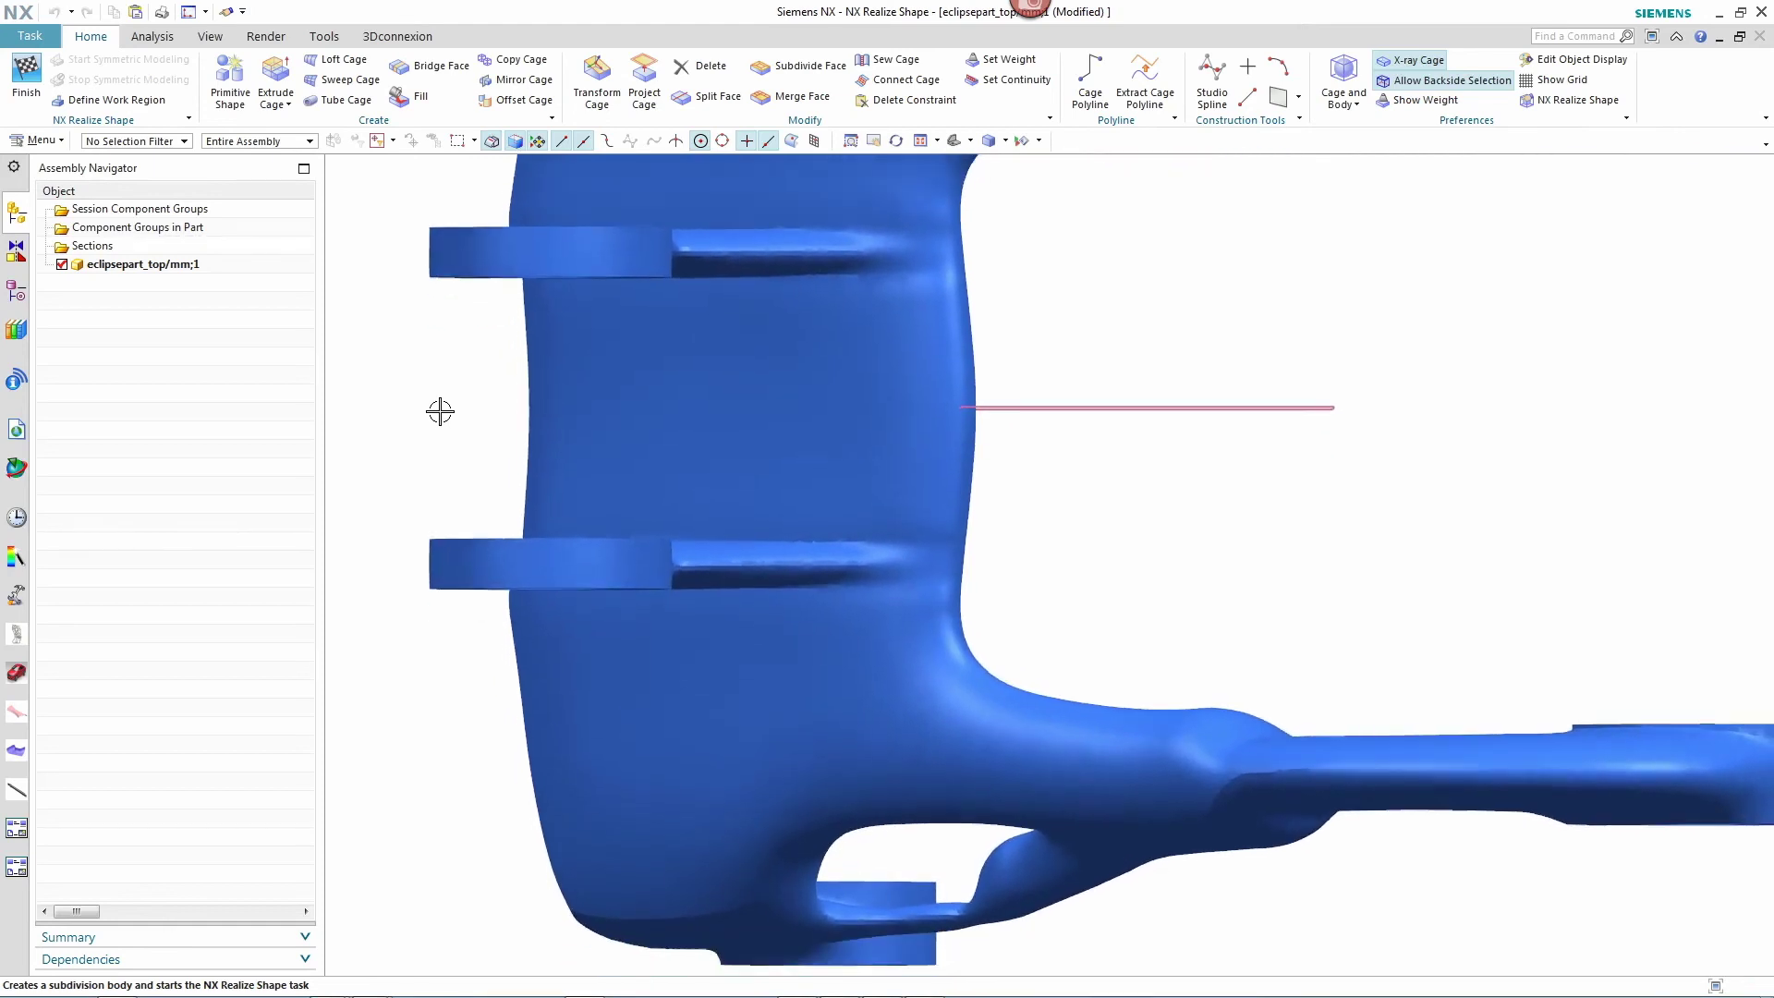
# Draw an open four-point cage polyline along the thin strut beside the side opening and build an 8 mm, four-segment tube cage on it
pyautogui.click(1090, 79)
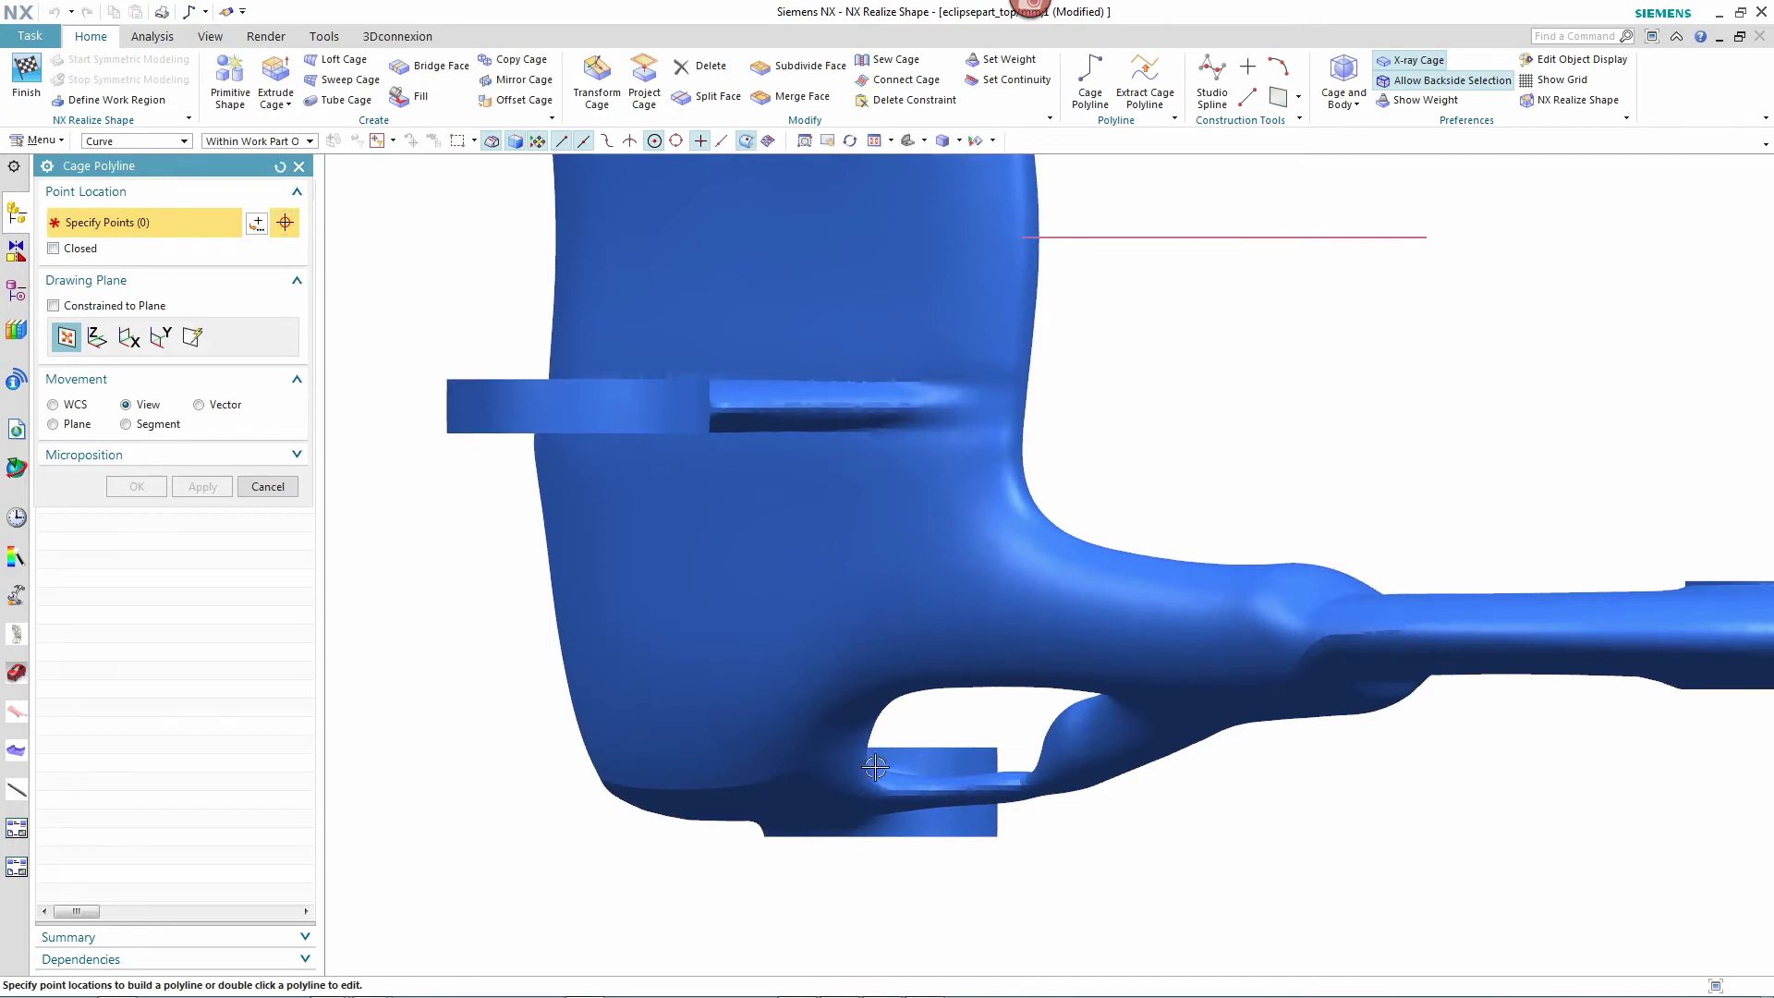
pyautogui.click(822, 795)
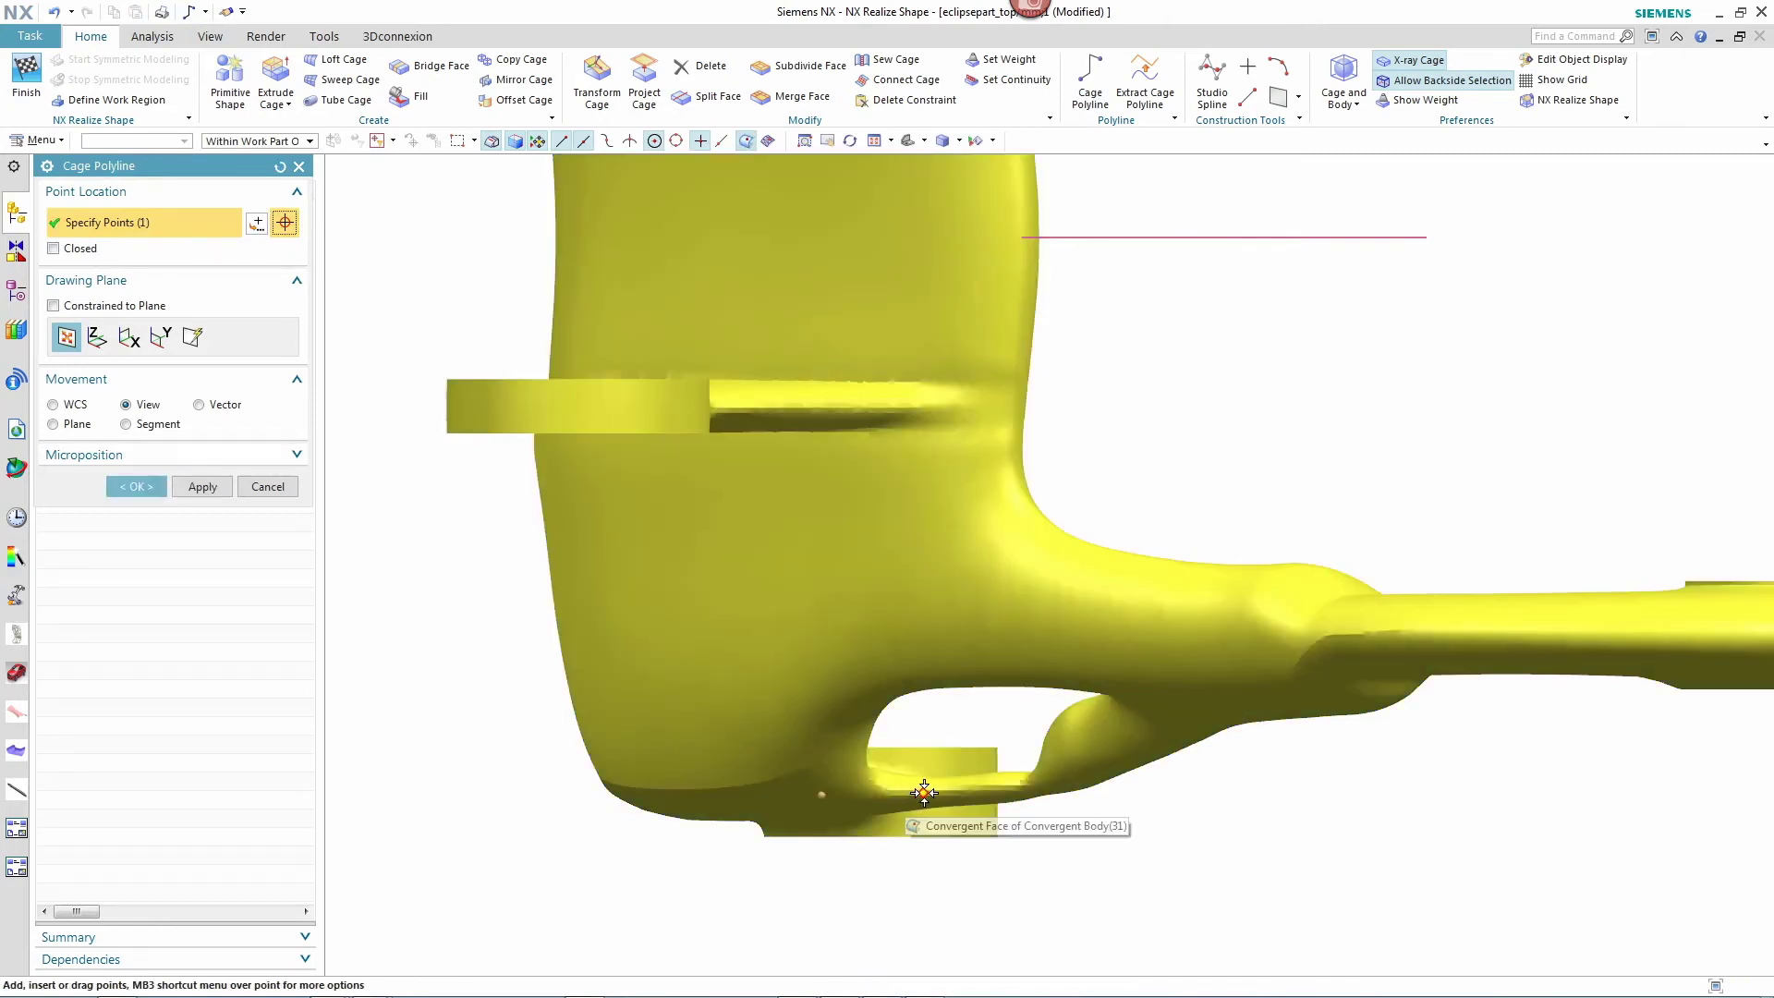
pyautogui.click(1002, 793)
pyautogui.click(1037, 786)
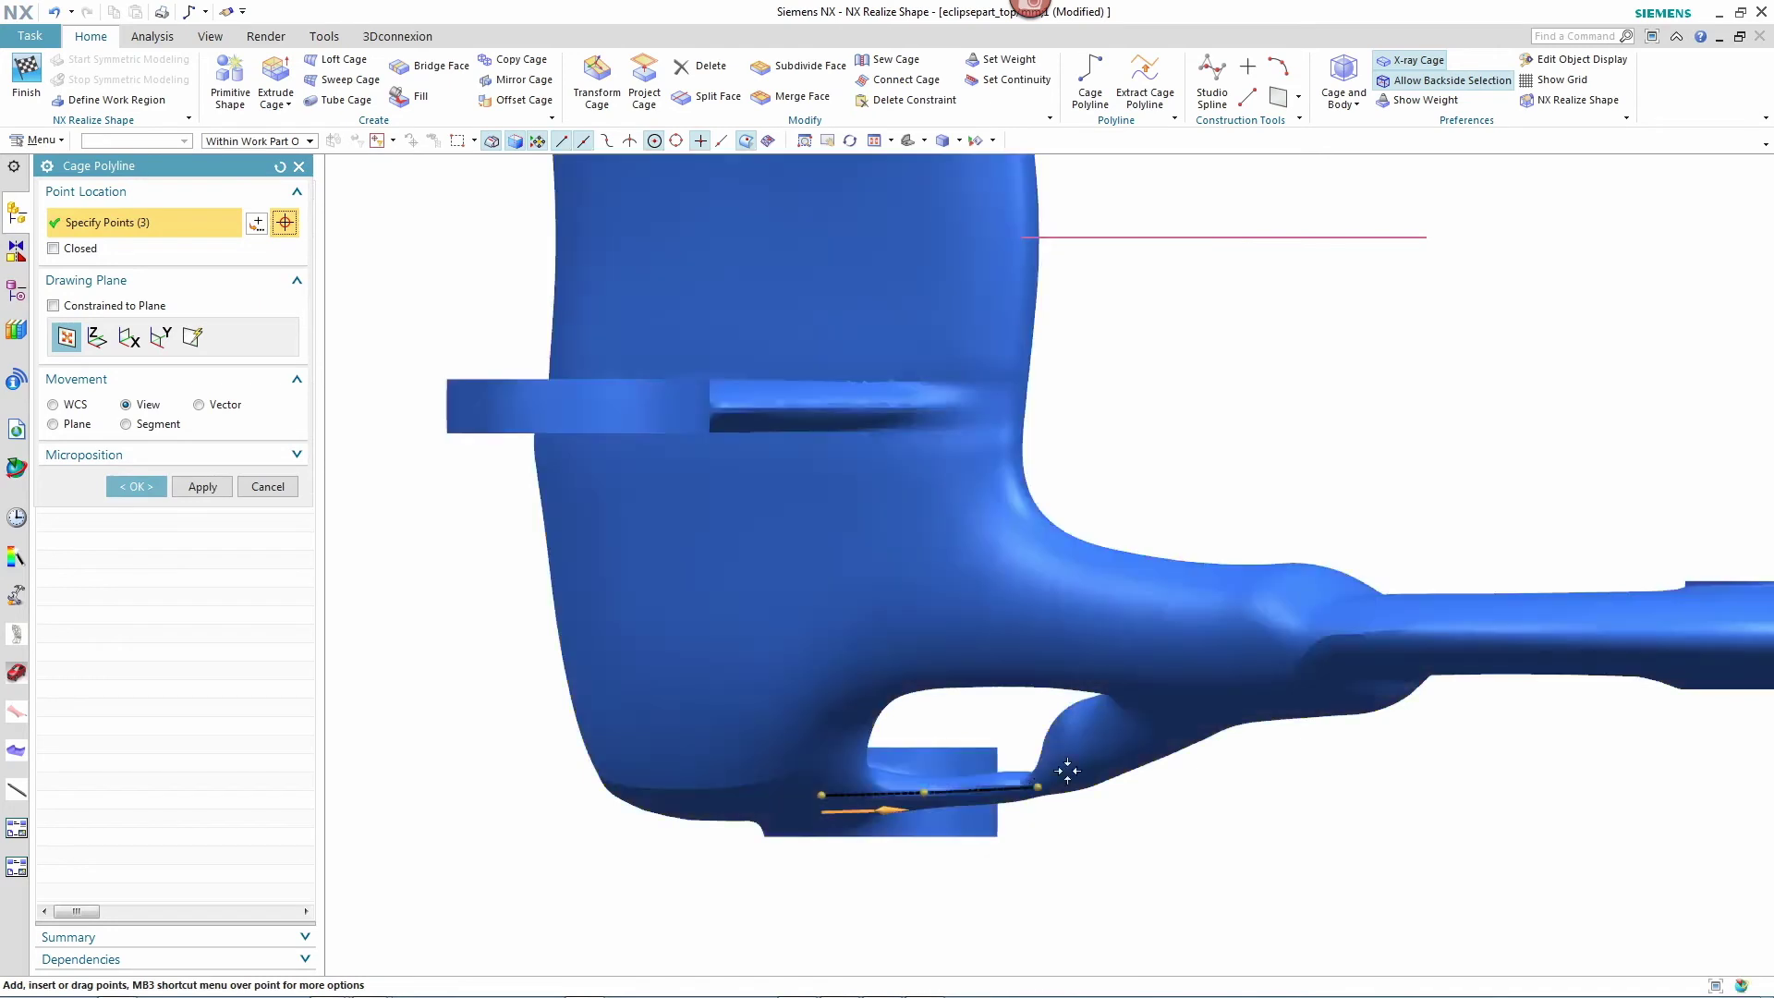
pyautogui.click(1171, 672)
pyautogui.click(136, 486)
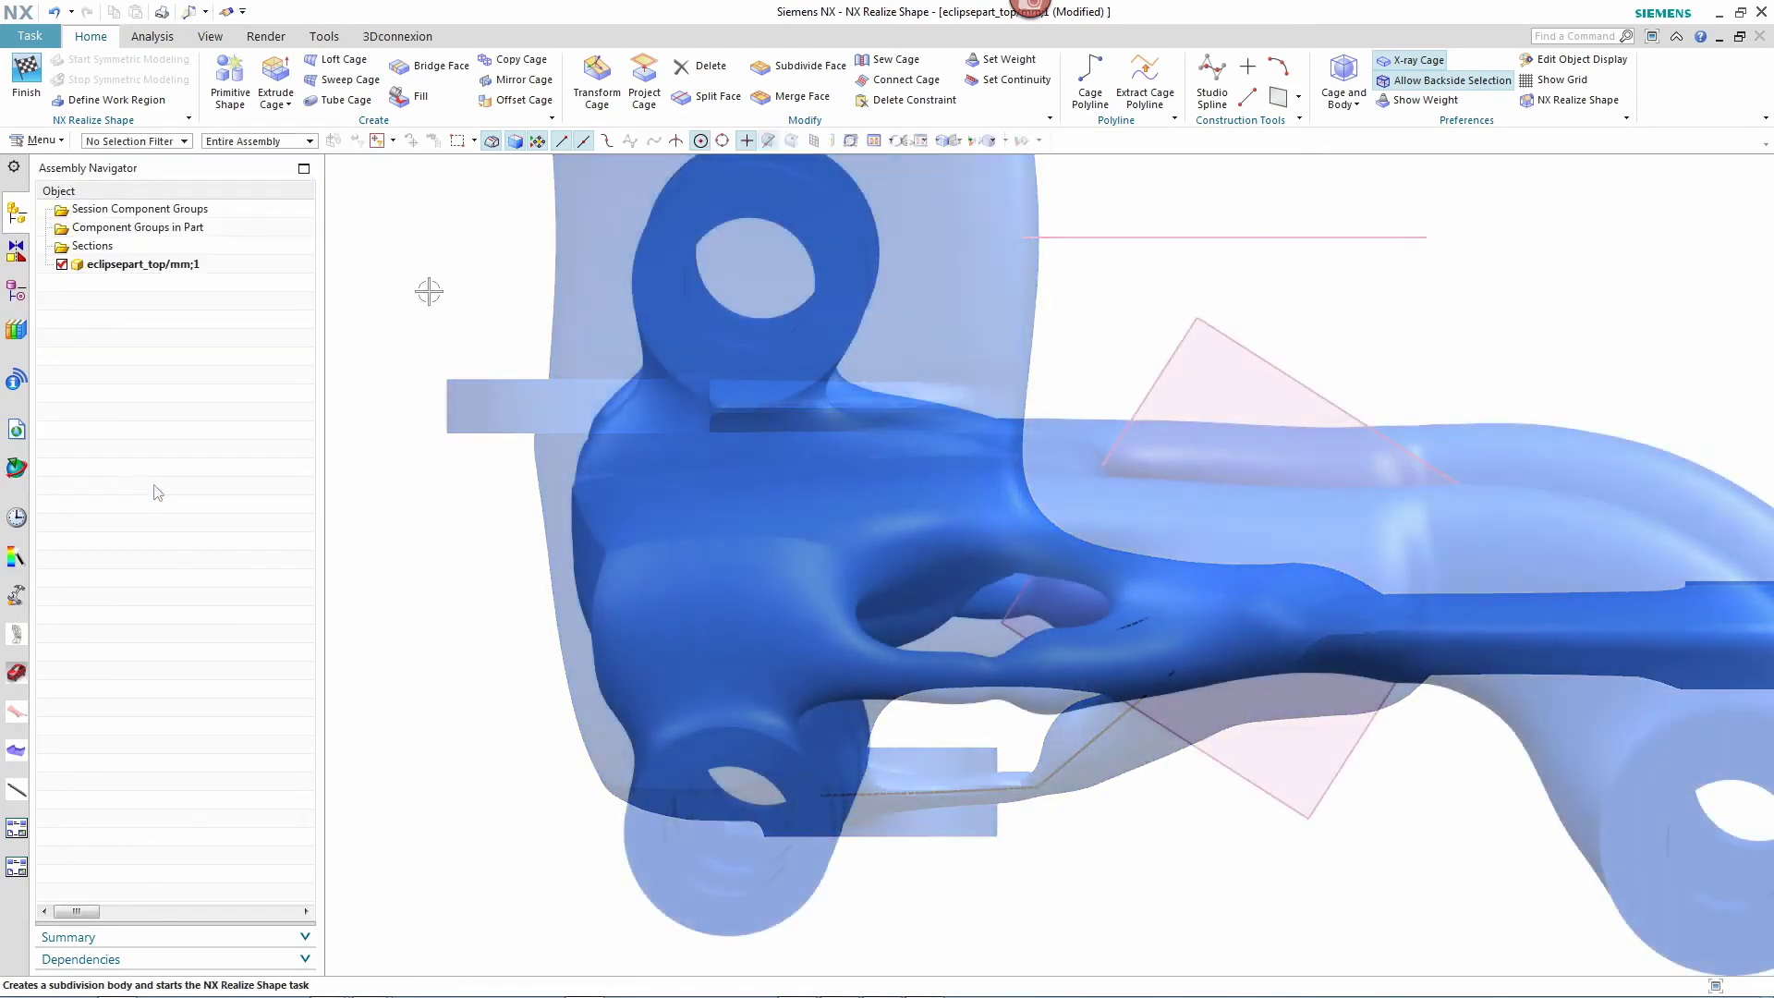
pyautogui.click(313, 100)
pyautogui.click(1121, 636)
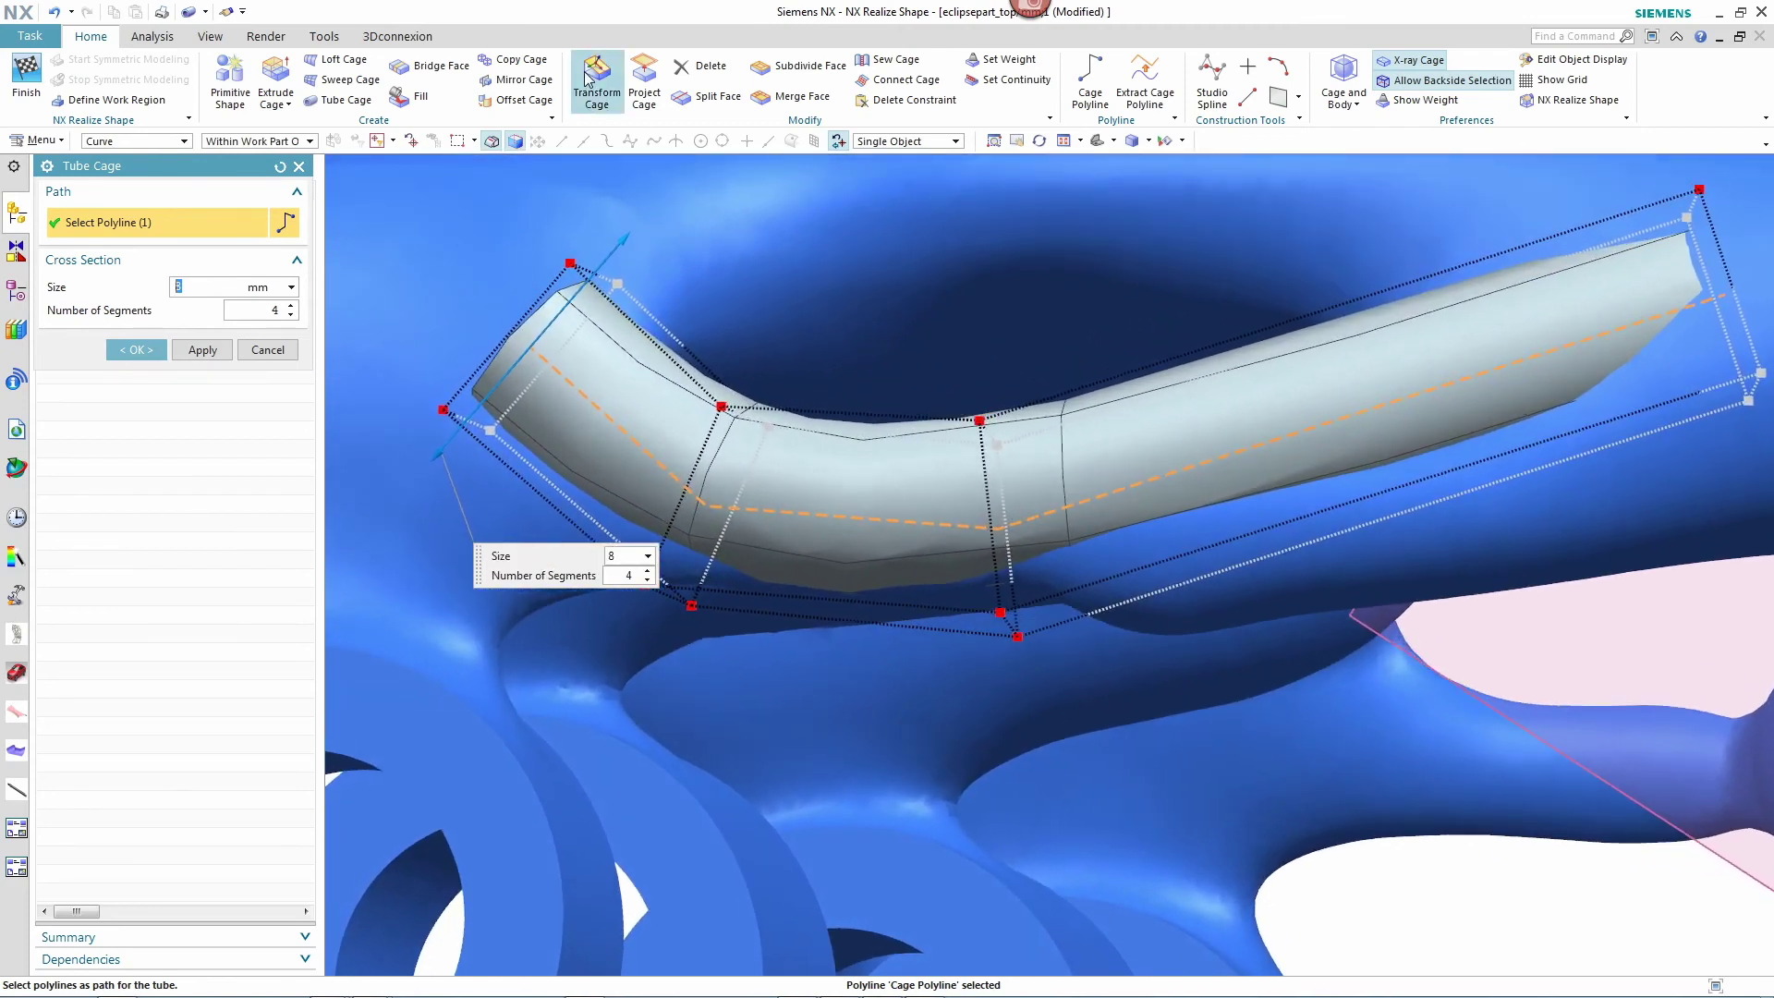
# Reshape the tube with Transform Cage, moving its cage edges and the long lower face so it thickens and follows the thin strut
pyautogui.click(588, 79)
pyautogui.click(1009, 625)
pyautogui.moveTo(999, 712); pyautogui.dragTo(994, 770)
pyautogui.click(1120, 387)
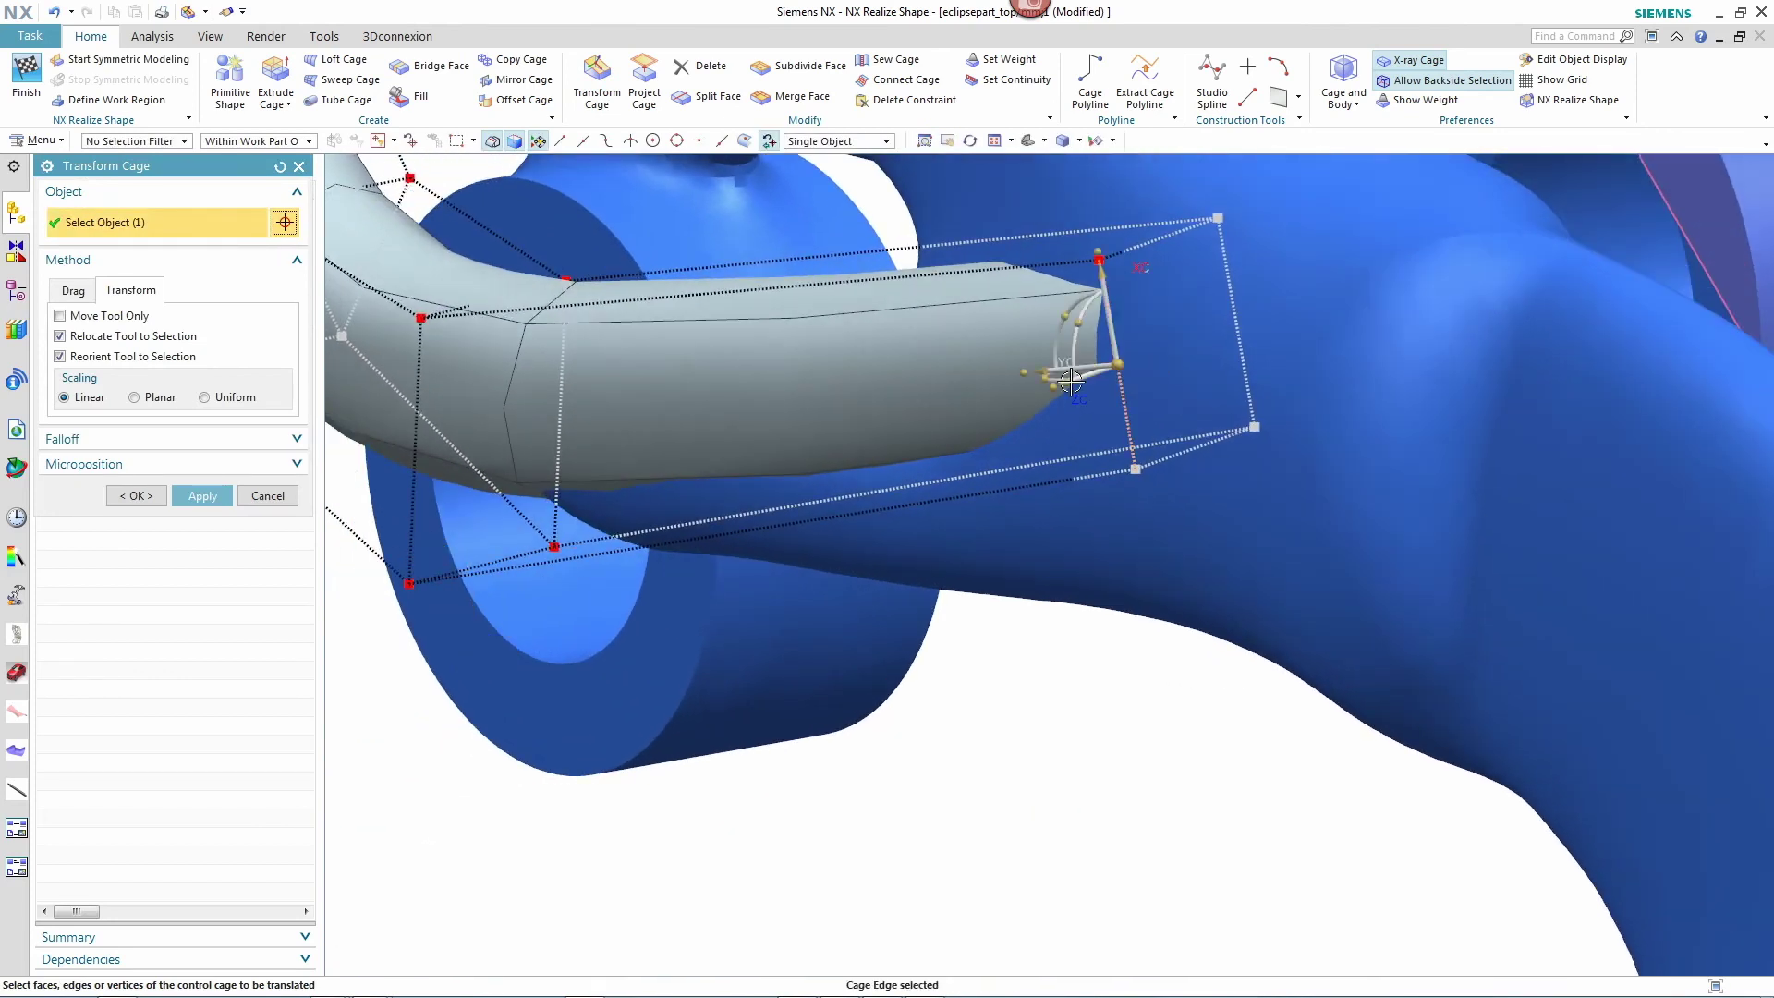
pyautogui.moveTo(1065, 384); pyautogui.dragTo(1091, 372)
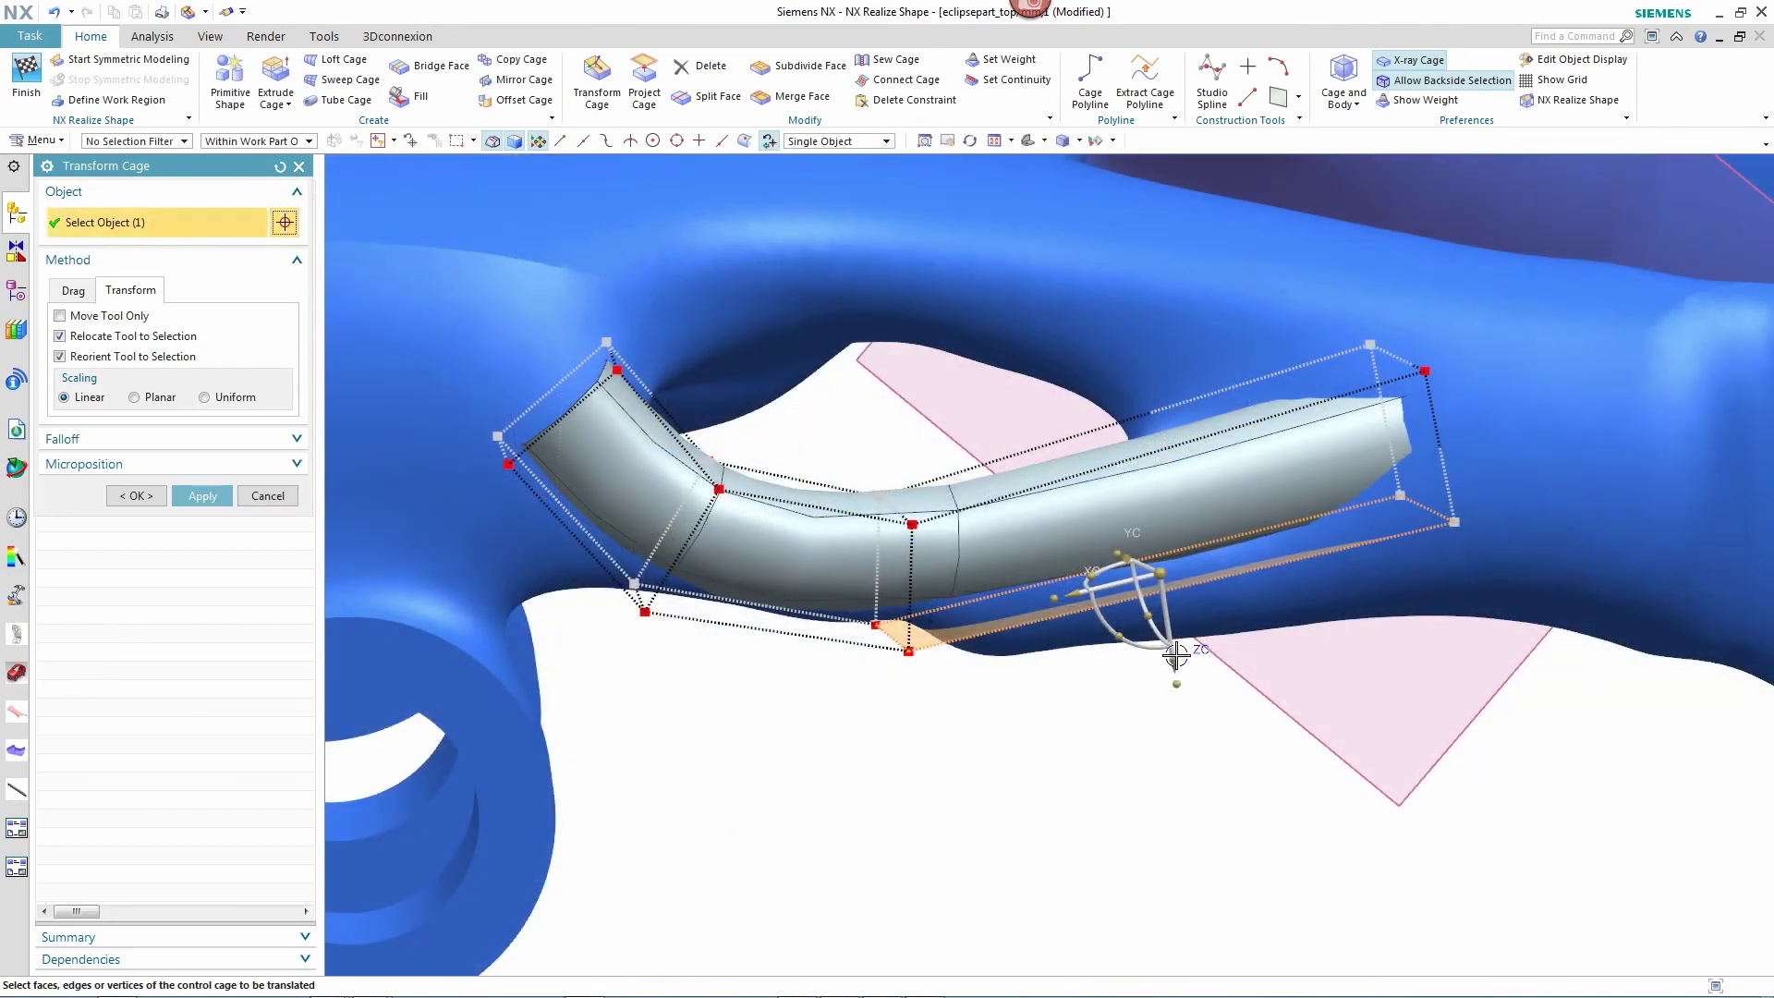
pyautogui.moveTo(1178, 662); pyautogui.dragTo(1196, 725)
pyautogui.moveTo(1080, 665); pyautogui.dragTo(1122, 722)
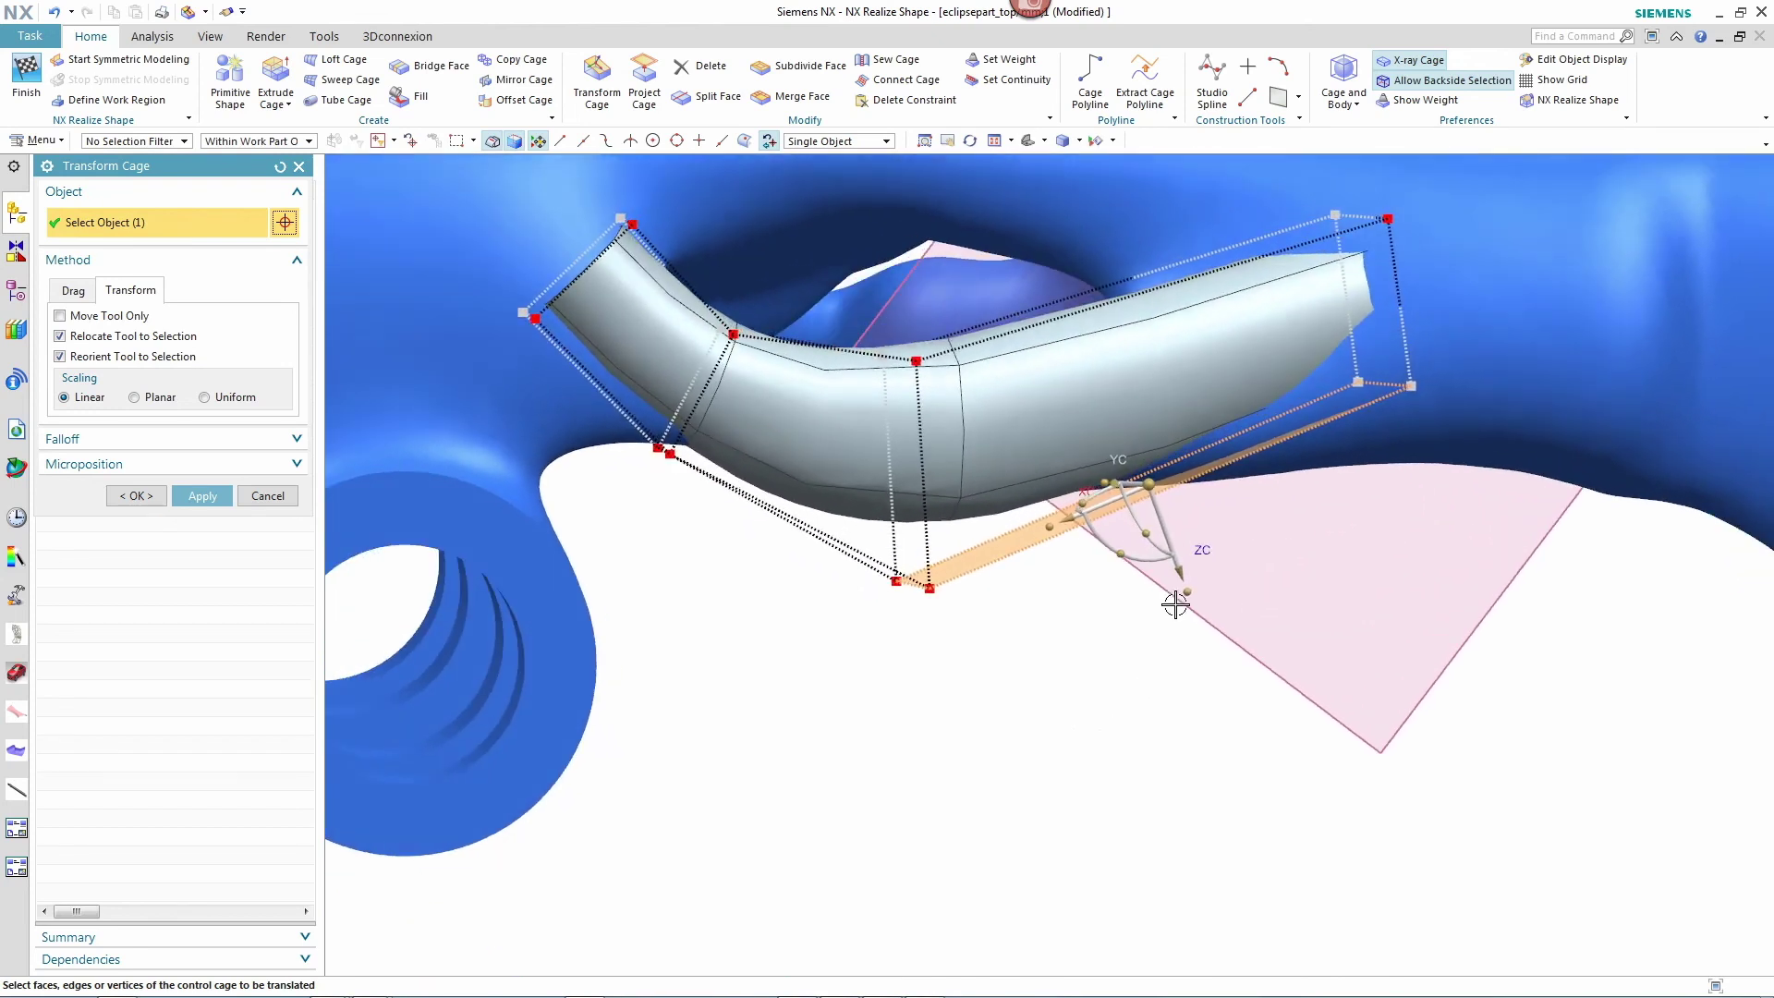
pyautogui.moveTo(1180, 576); pyautogui.dragTo(1178, 565)
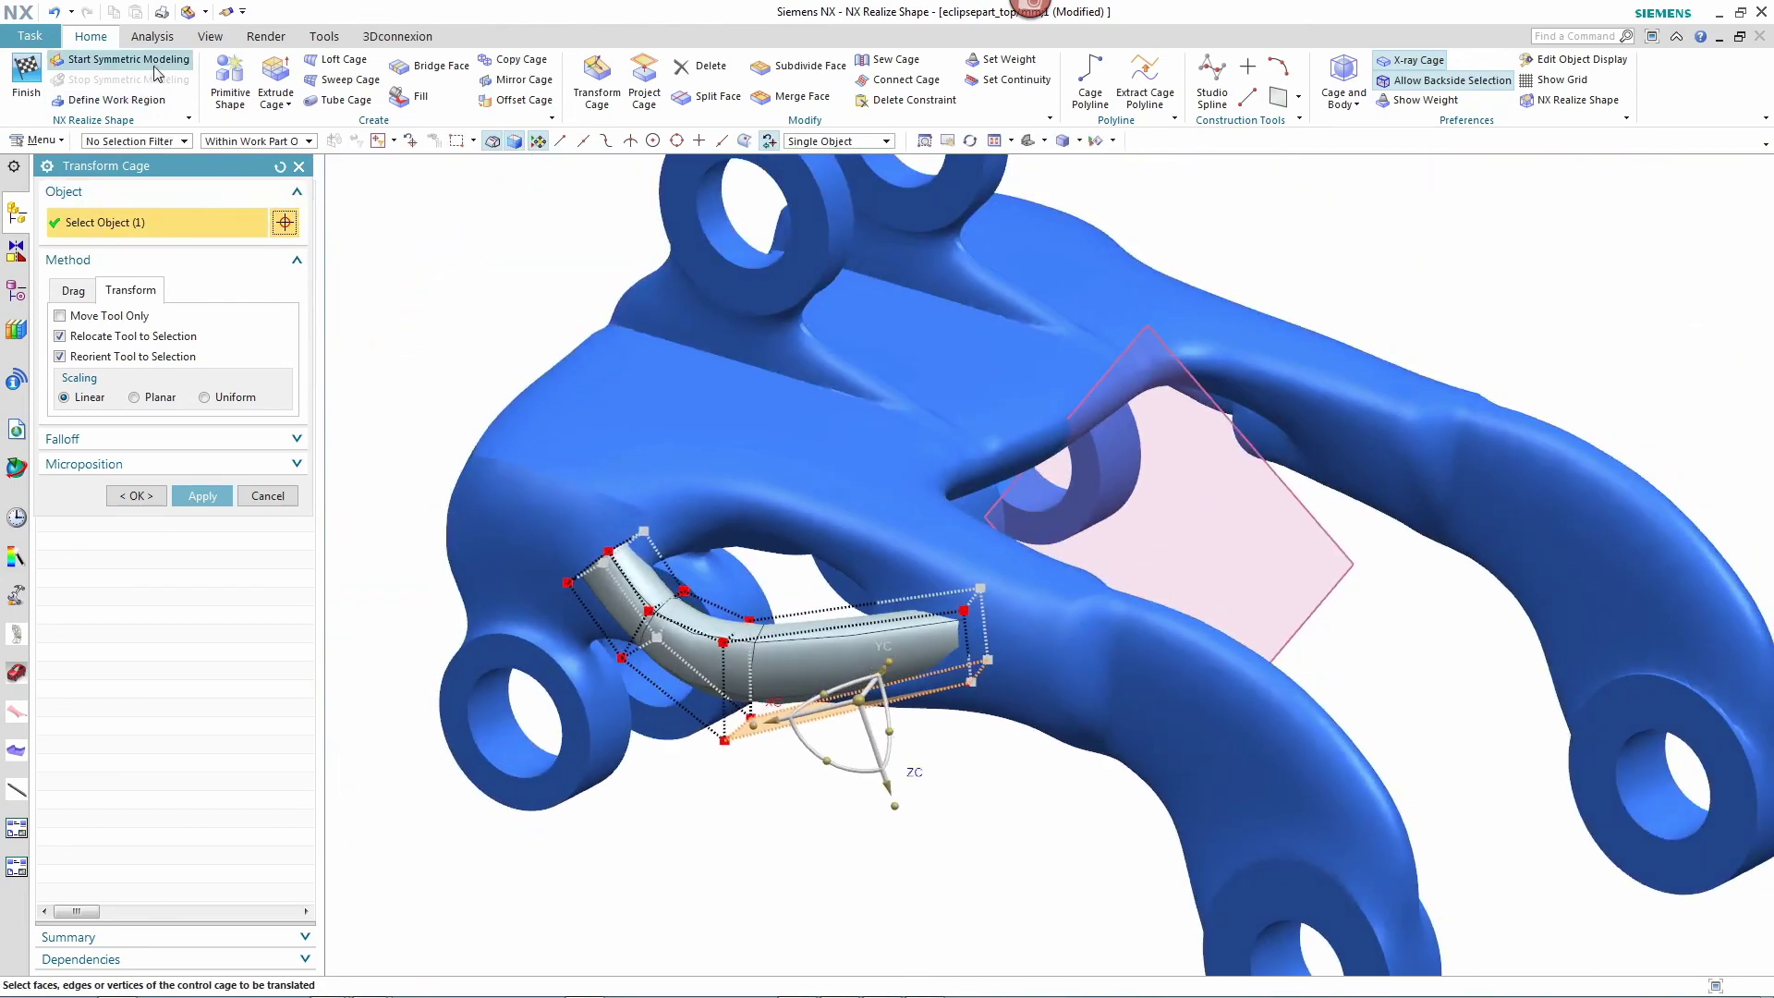
# Mirror the tube to the bracket's other side with symmetric modeling about the middle datum plane, and finish the NX Realize Shape task
pyautogui.click(125, 61)
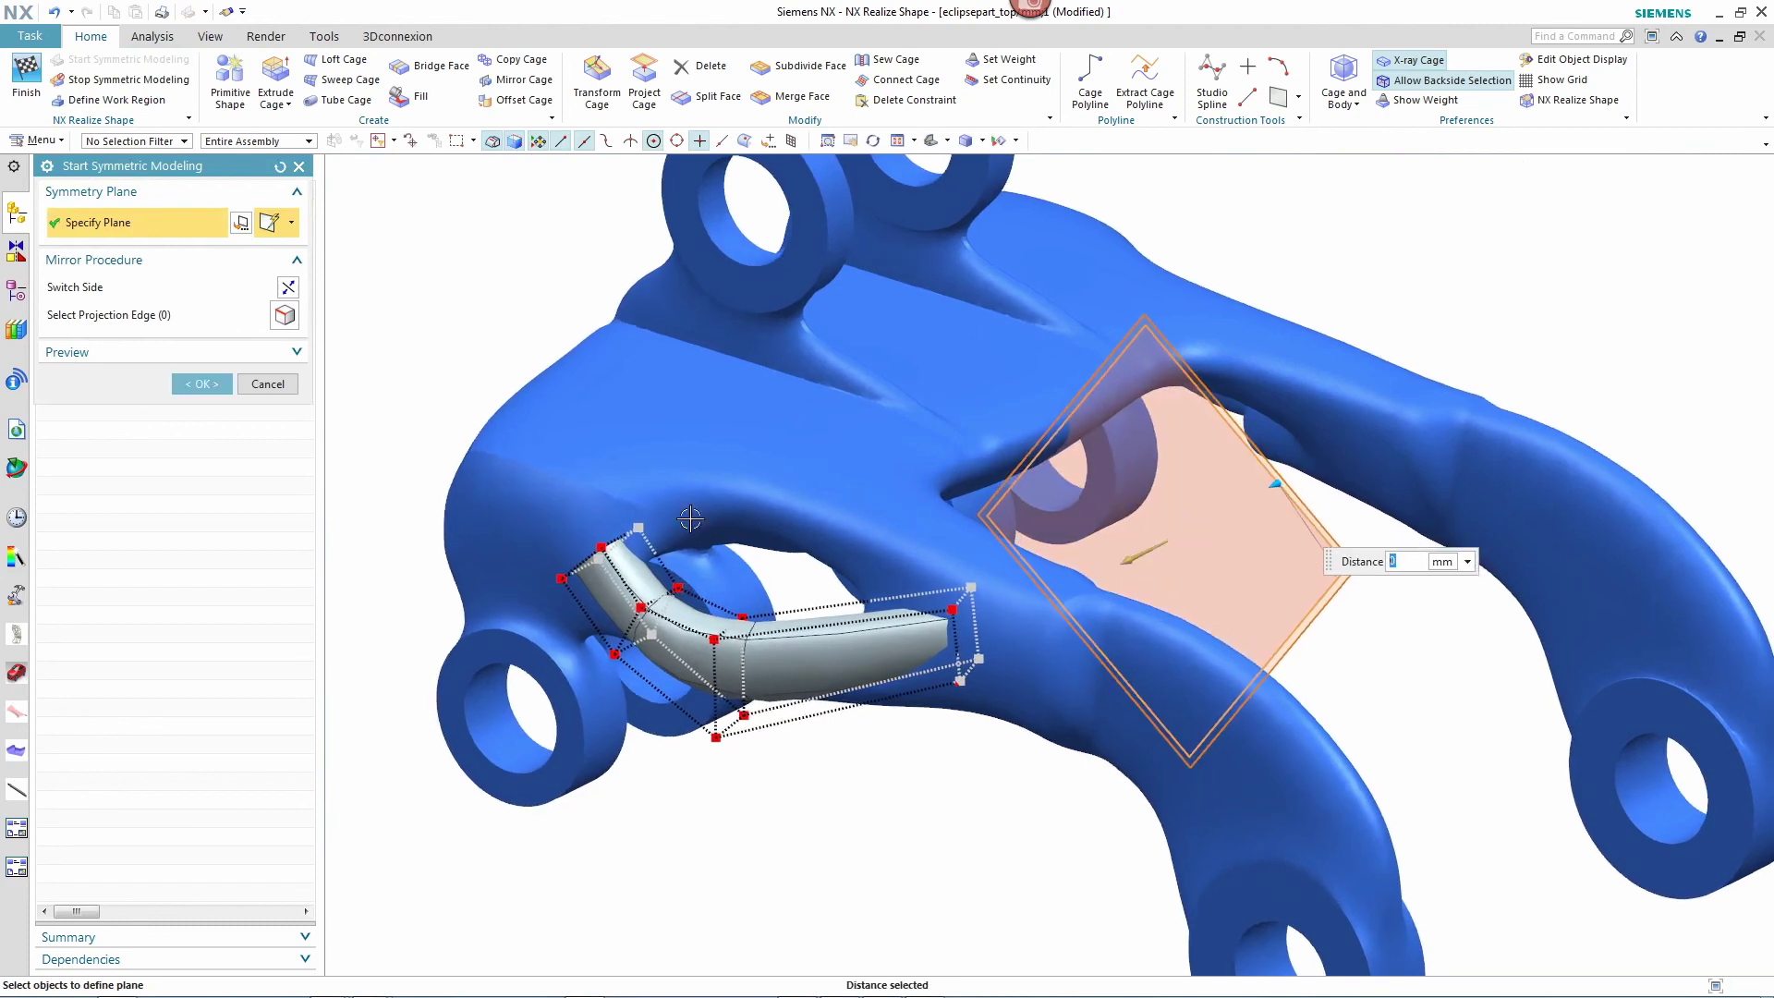
pyautogui.click(200, 384)
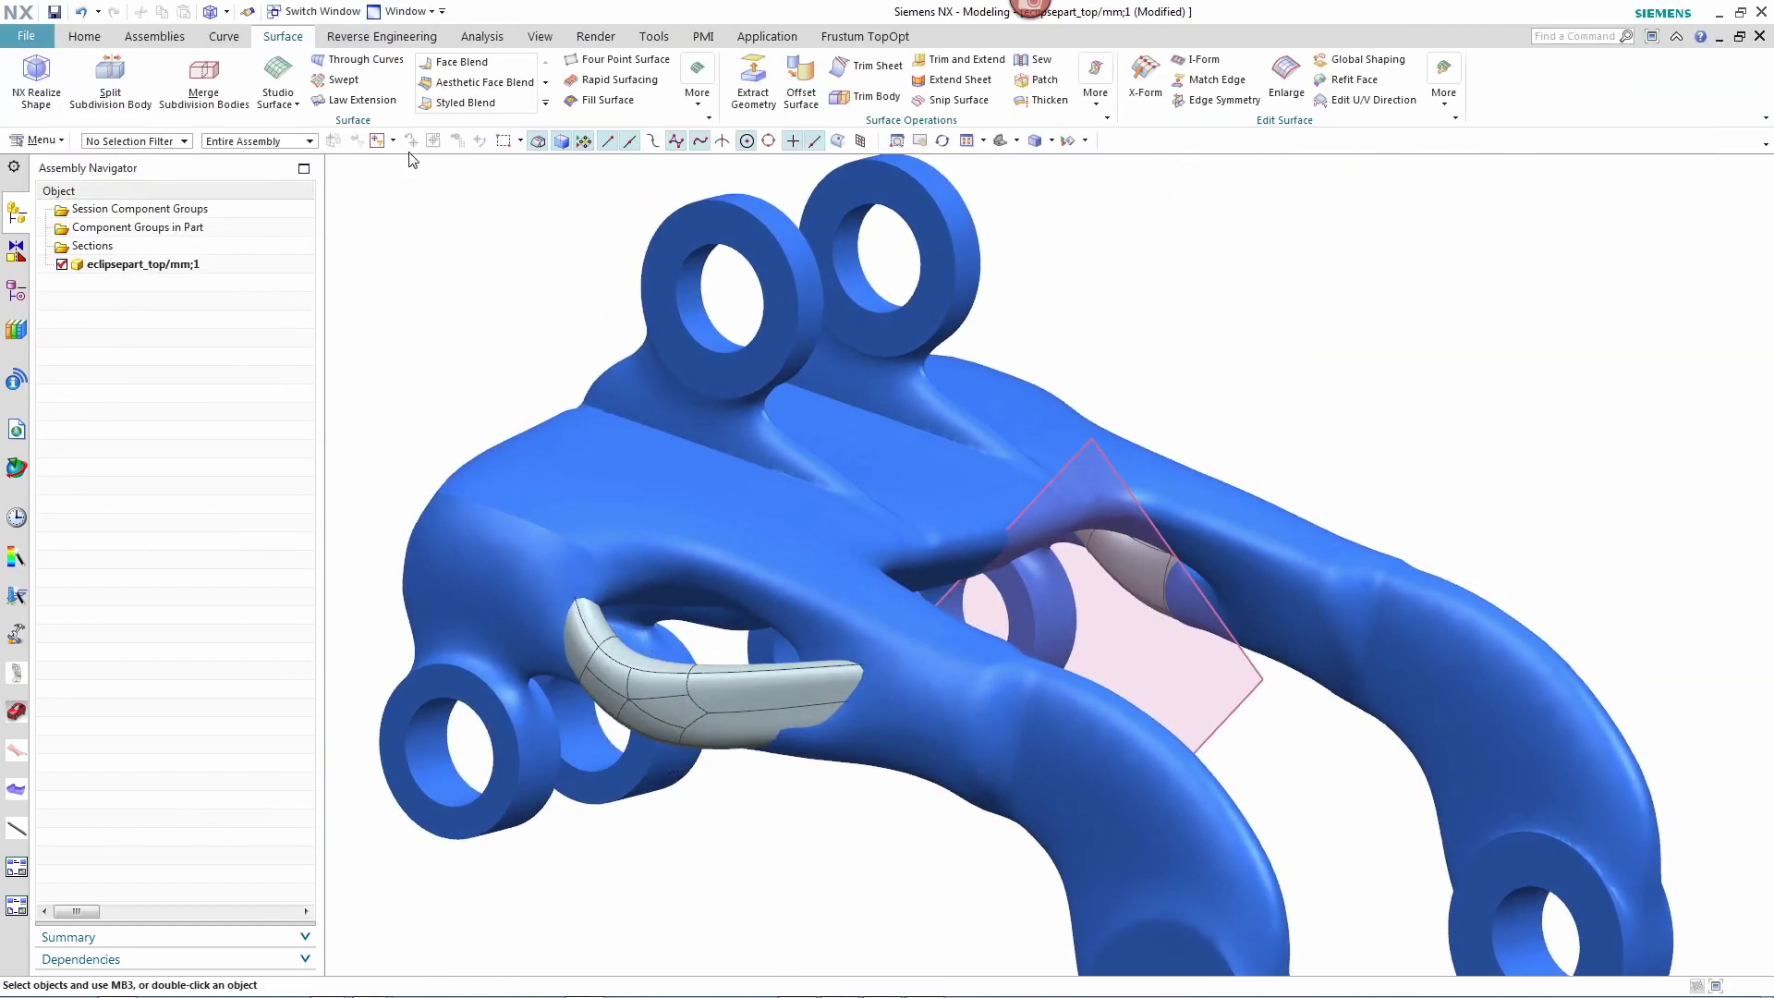
# Unite the optimized bracket body with the tube reinforcements on both sides
pyautogui.click(84, 36)
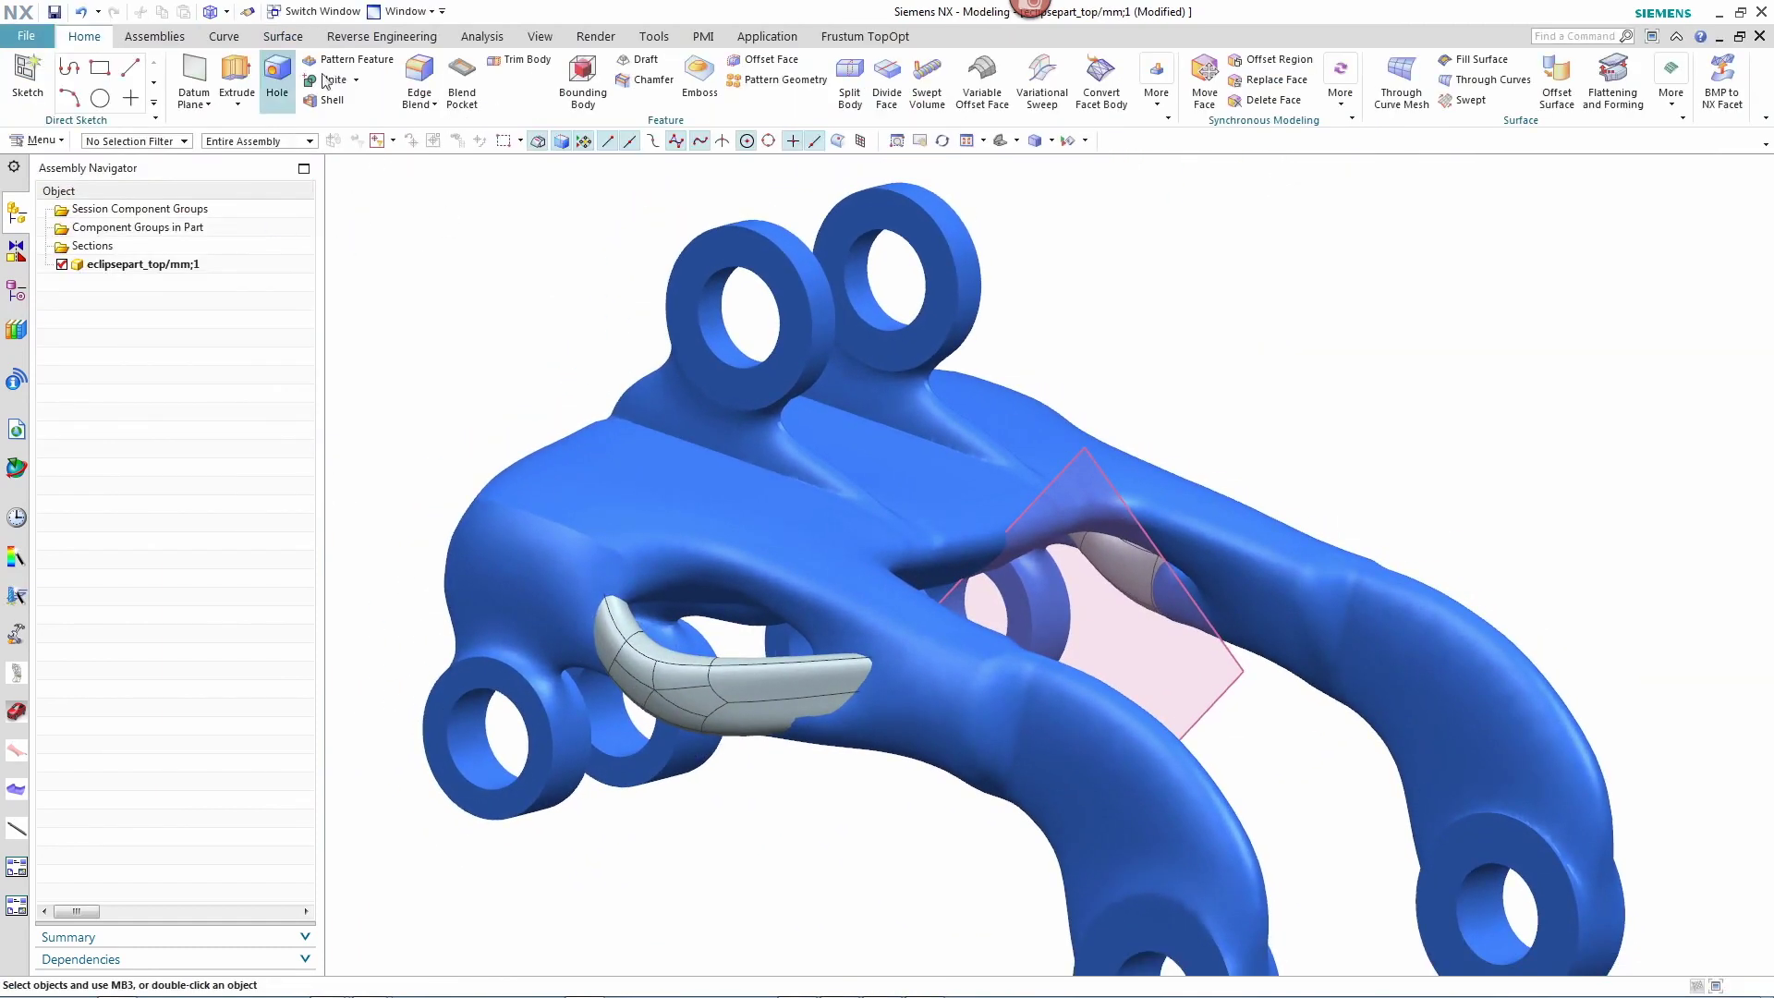
pyautogui.click(328, 80)
pyautogui.click(914, 196)
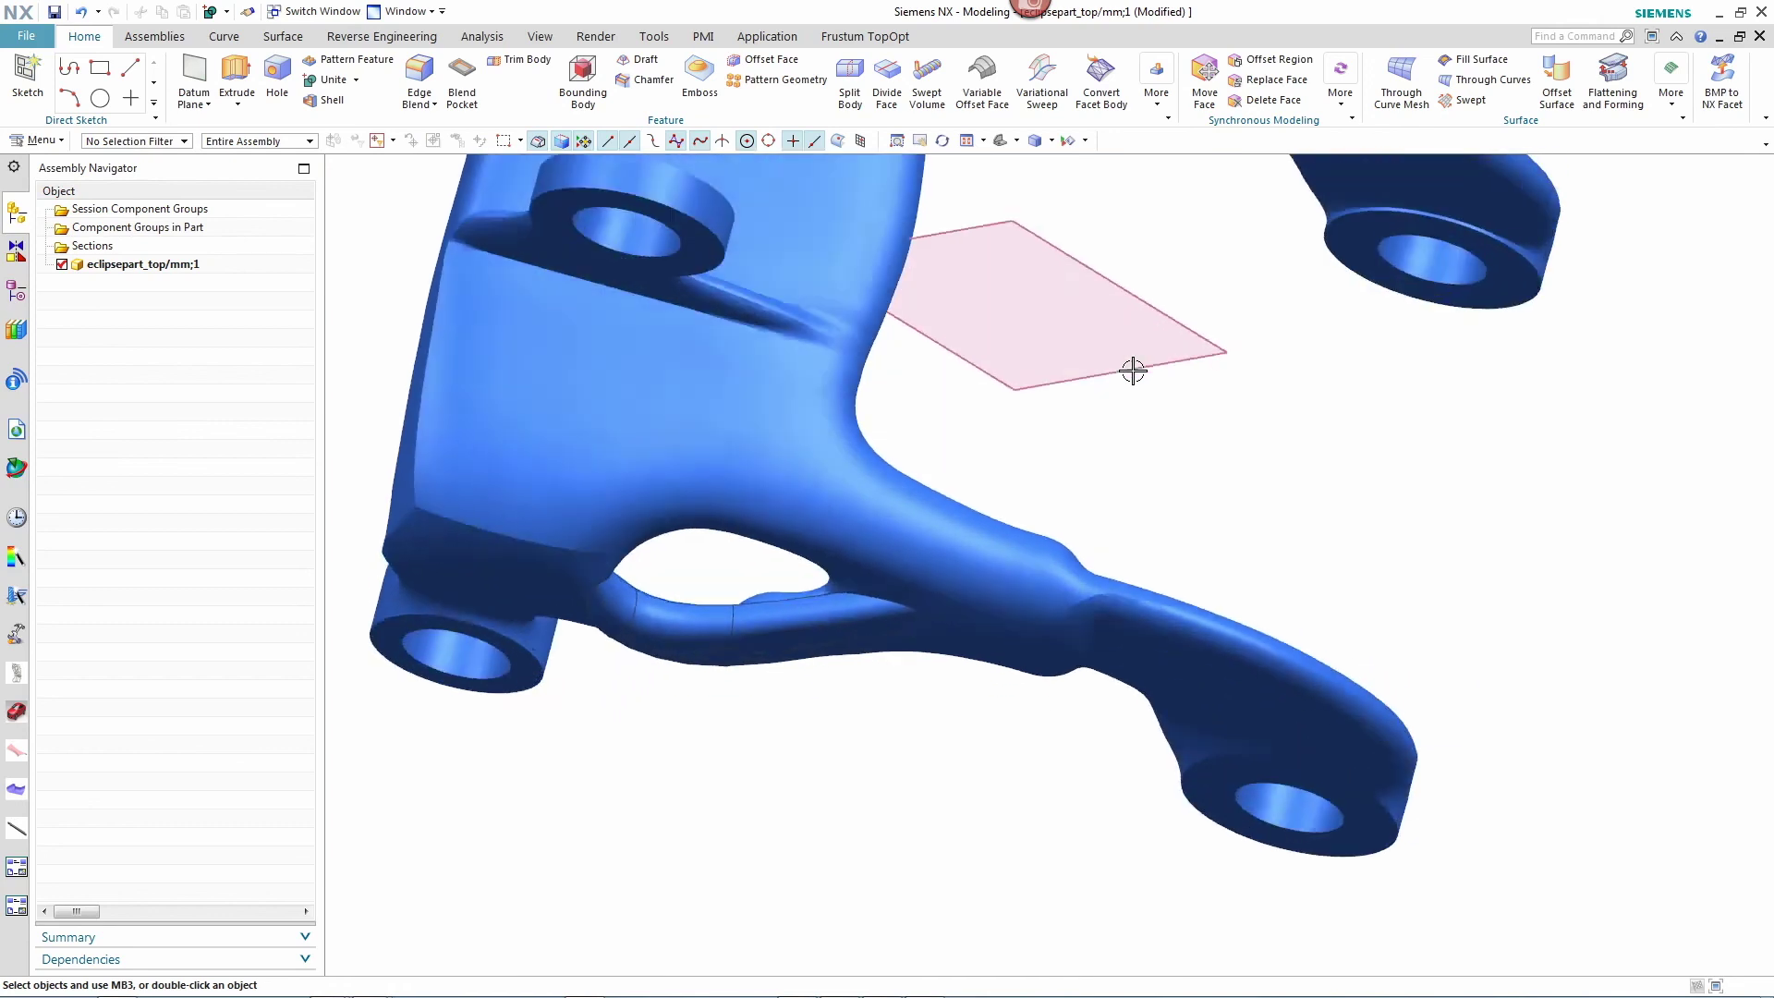
pyautogui.moveTo(1132, 371); pyautogui.dragTo(1232, 273, button='middle')
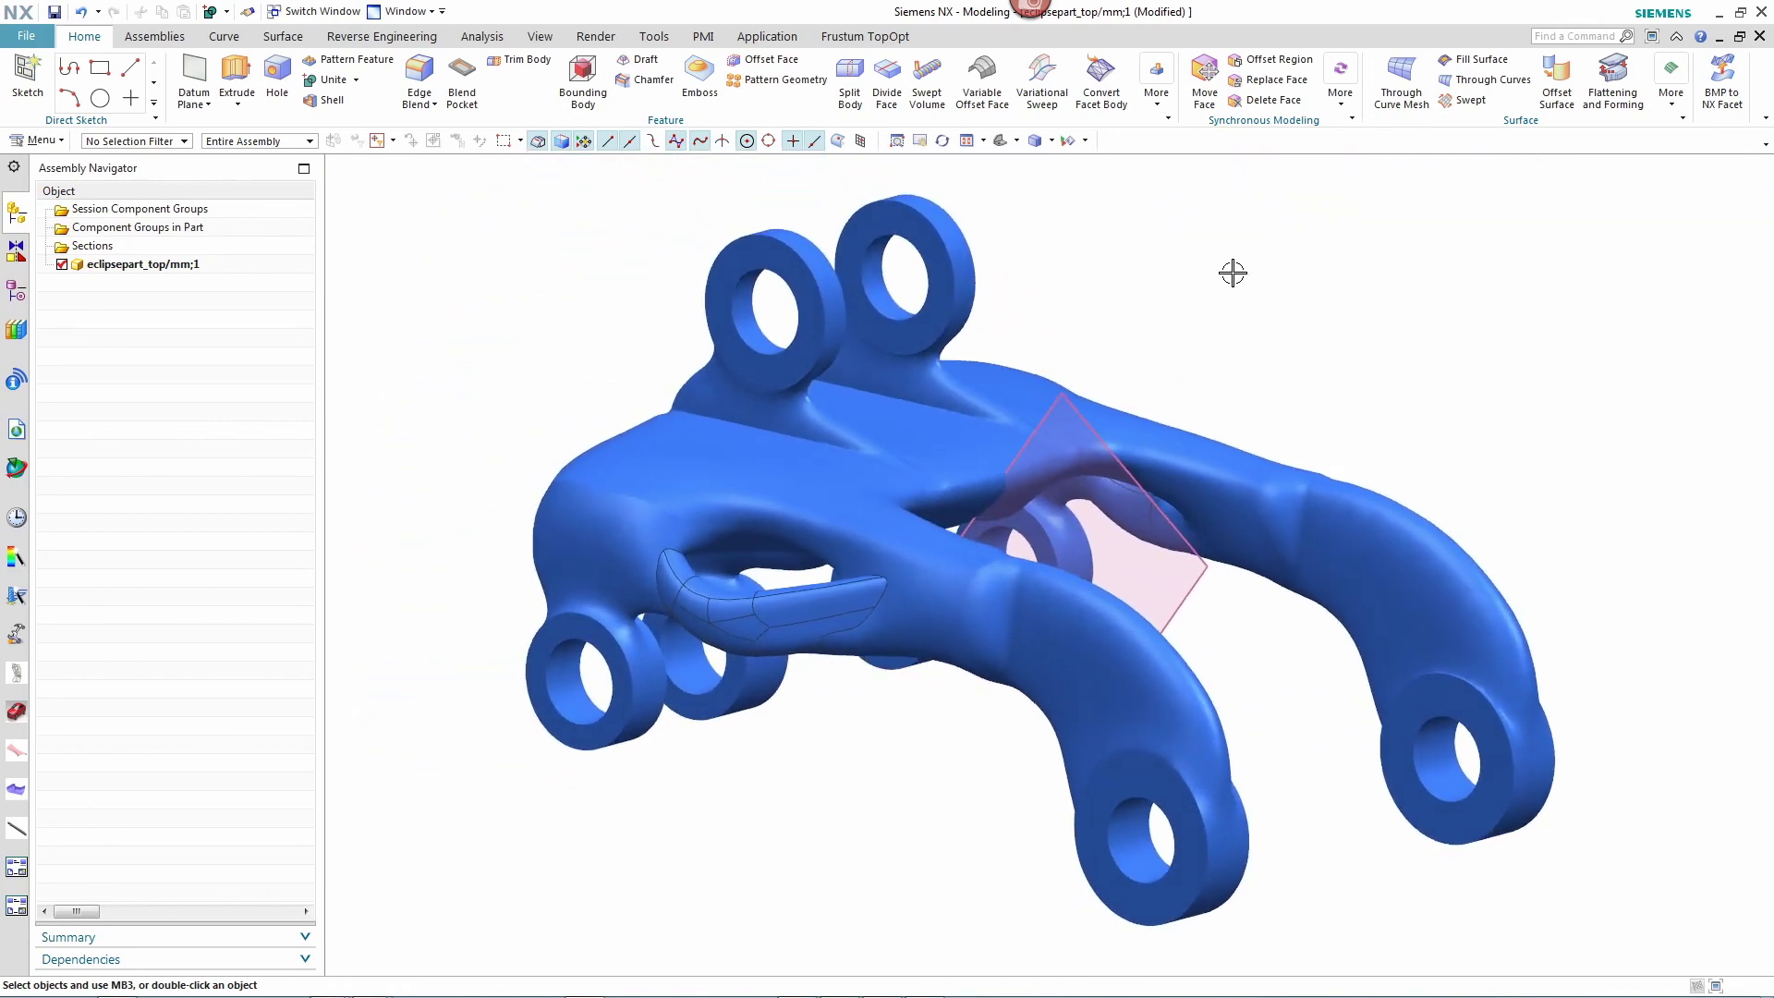